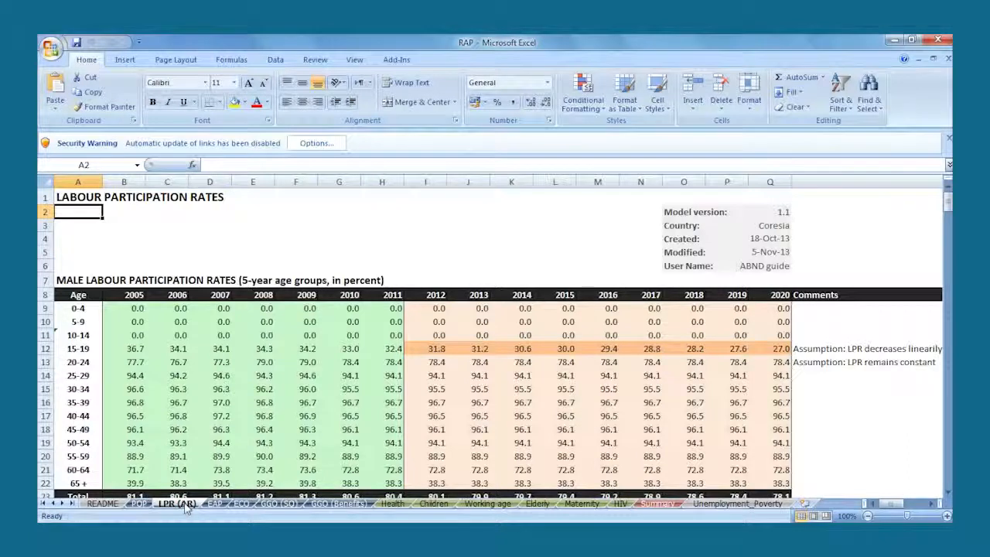
- Review the male, female and total labour participation rate tables on the LPR (AR) sheet
left_click(106, 282)
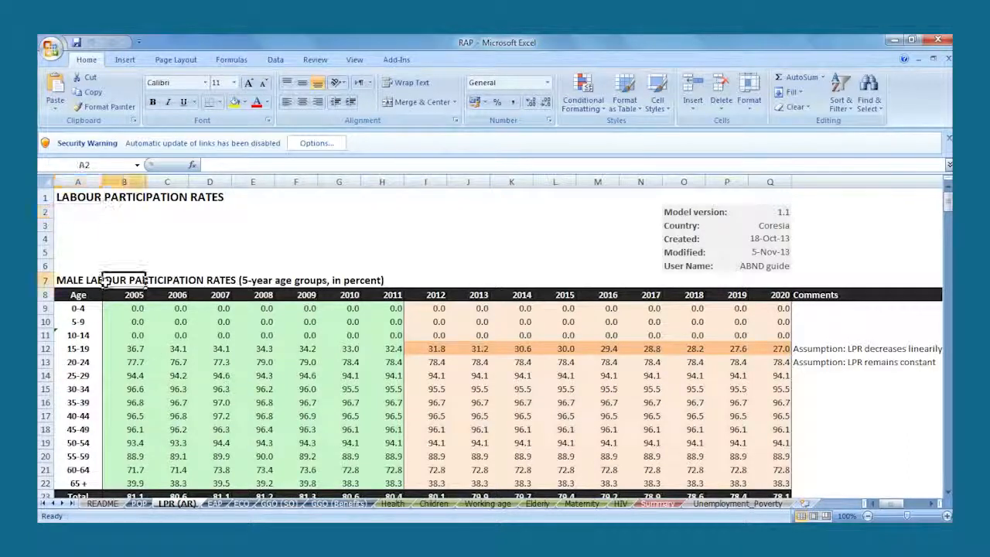
left_click(86, 294)
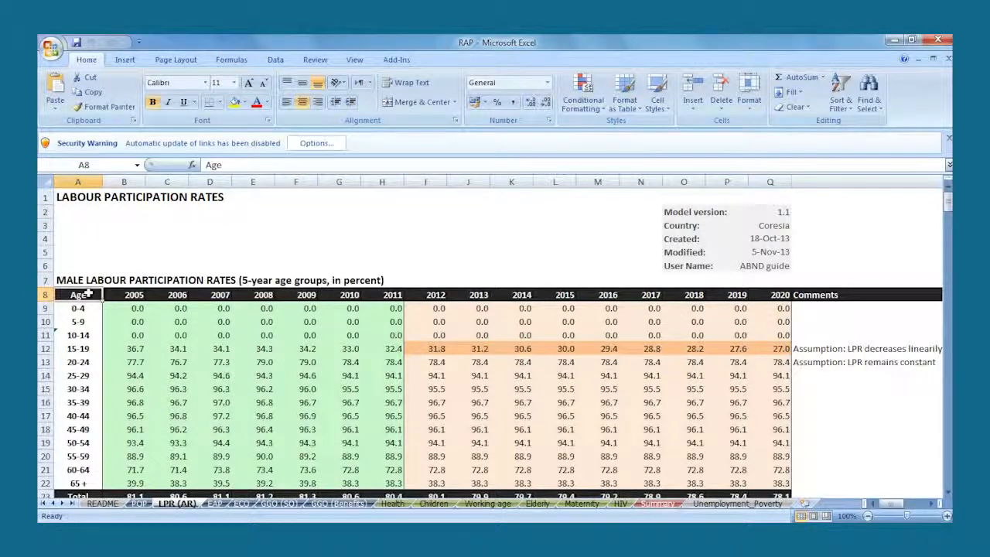
left_click(88, 492)
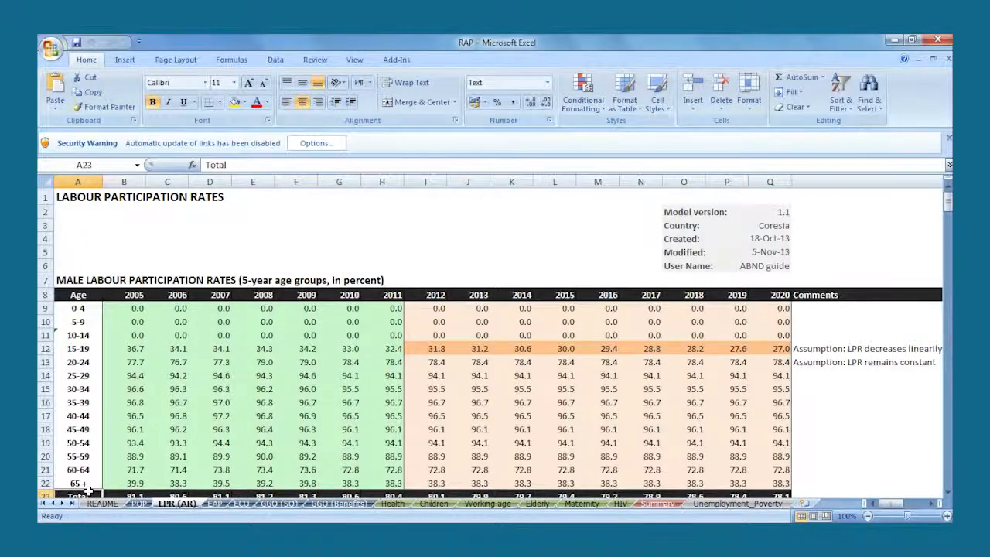
key("Page_Down")
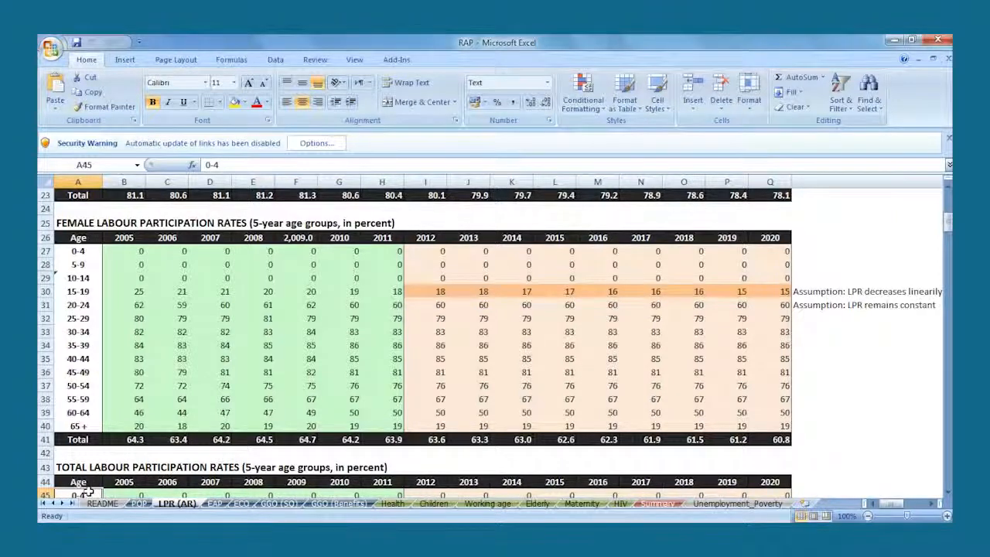
key("Page_Down")
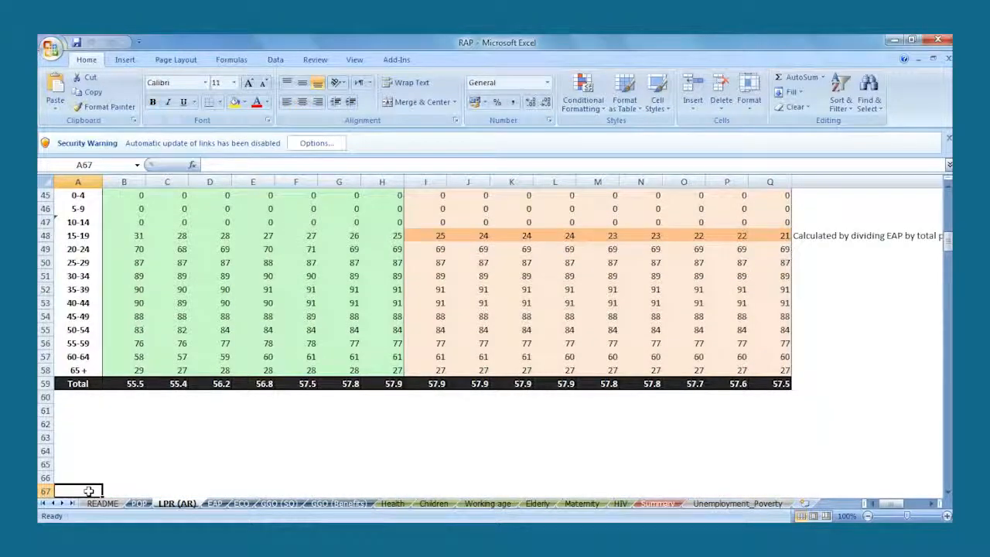
- Review the male, female and total economically active population tables on the EAP sheet
key("ctrl+Page_Down")
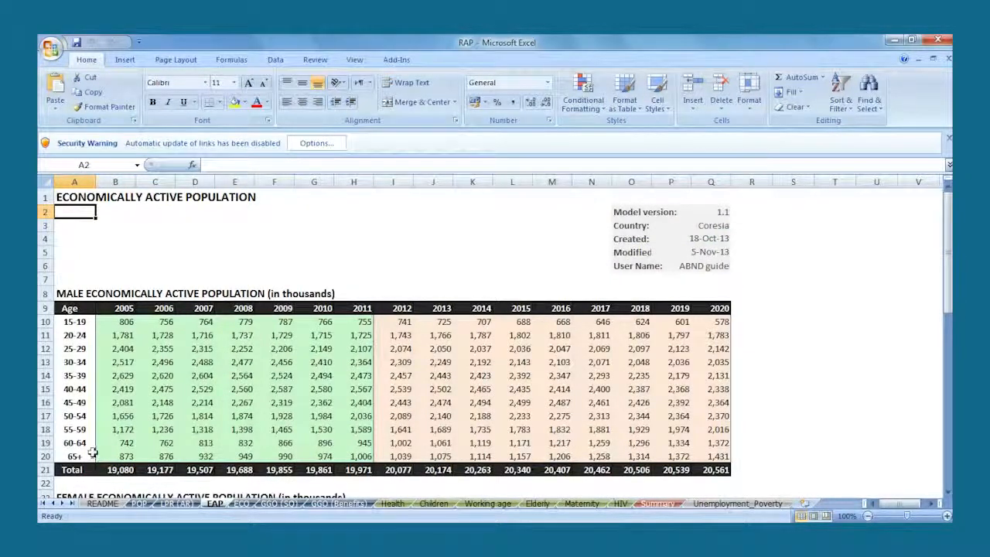
left_click(93, 292)
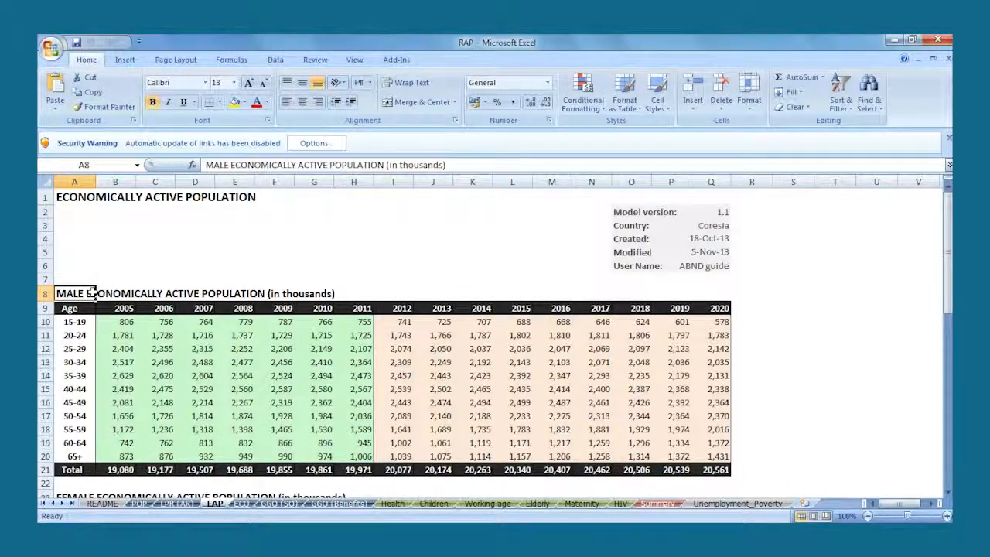
scroll(92, 292, "down", 7)
left_click(92, 292)
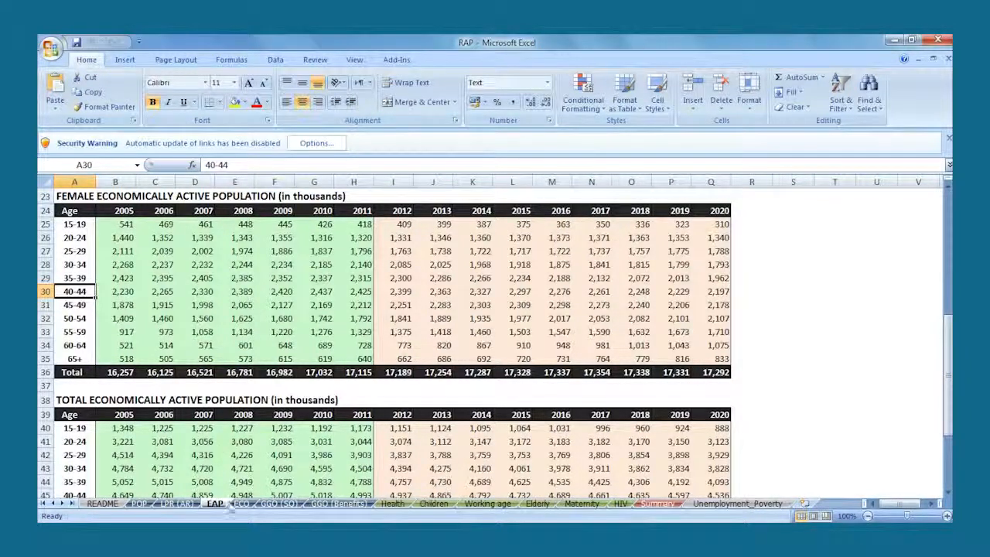
- Examine the inflation, wage, unemployment, poverty, GDP and health expenditure parameters on the ECO sheet
left_click(241, 503)
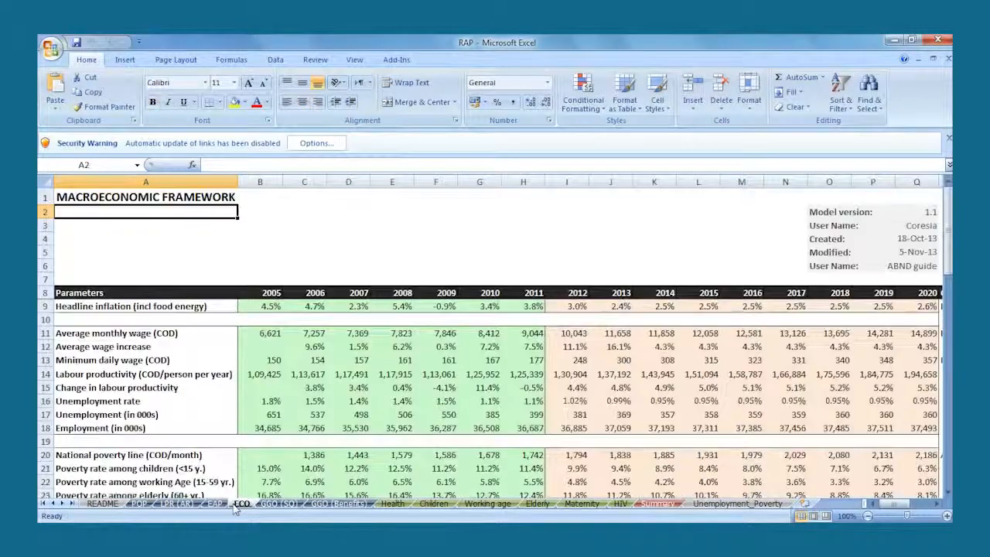
left_click(200, 307)
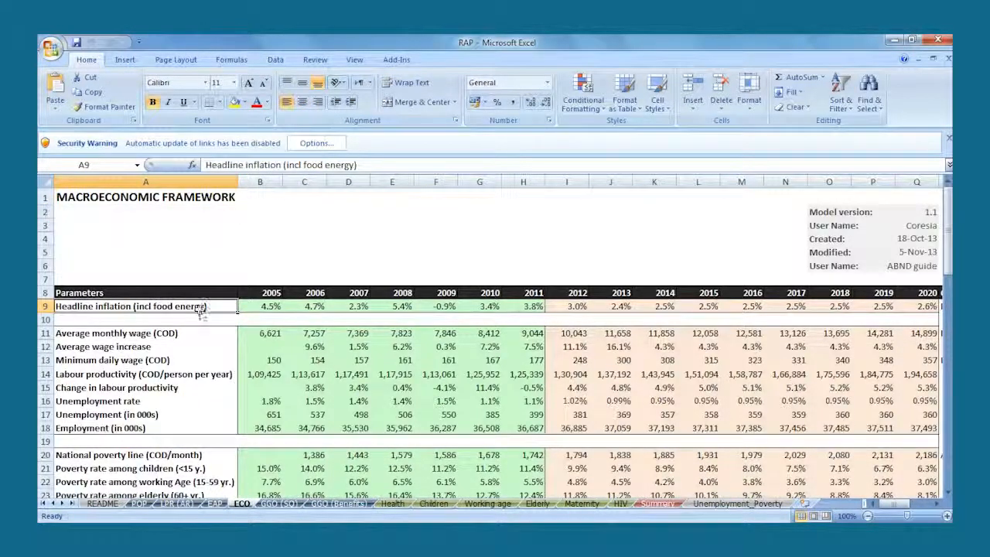
left_click(180, 363)
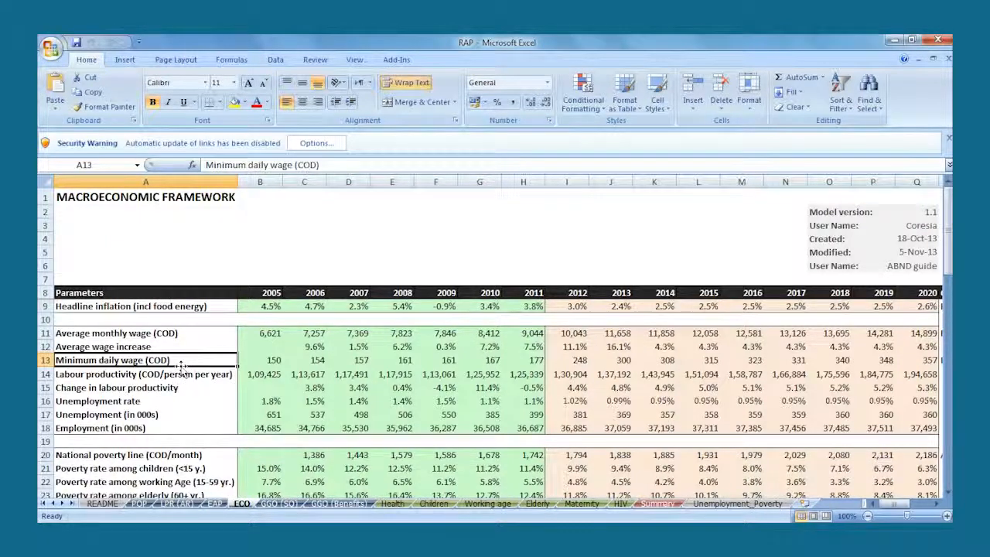
left_click(166, 402)
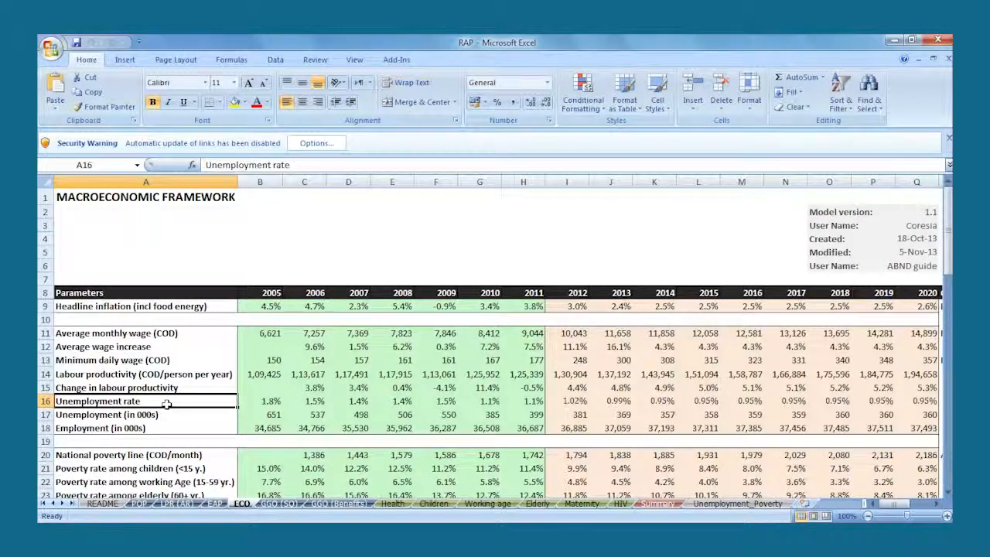
left_click(170, 454)
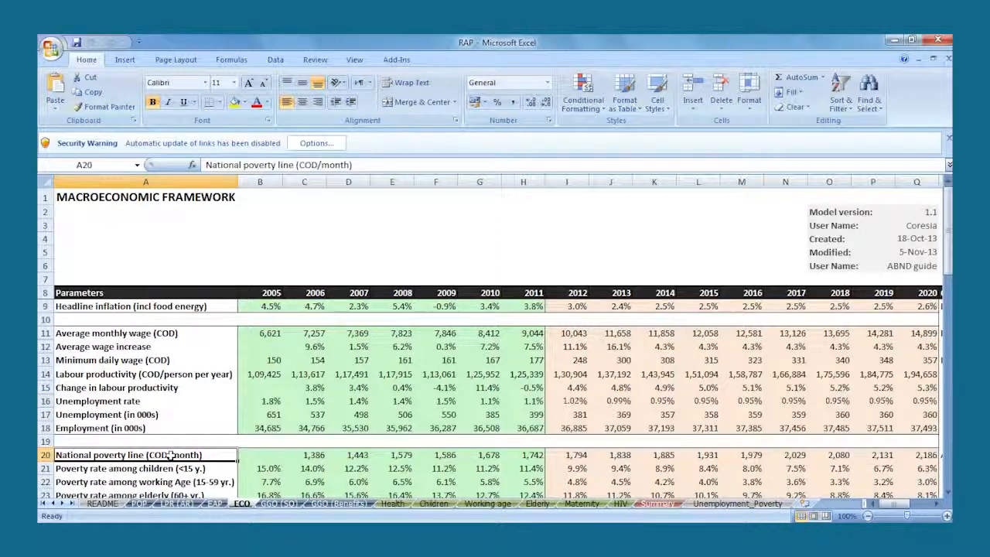
key("Page_Down")
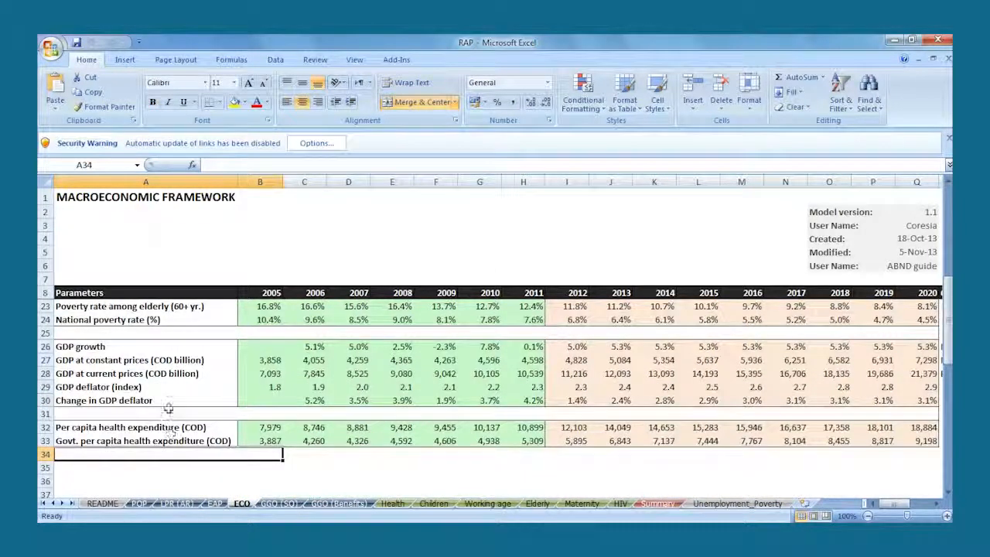
left_click(152, 350)
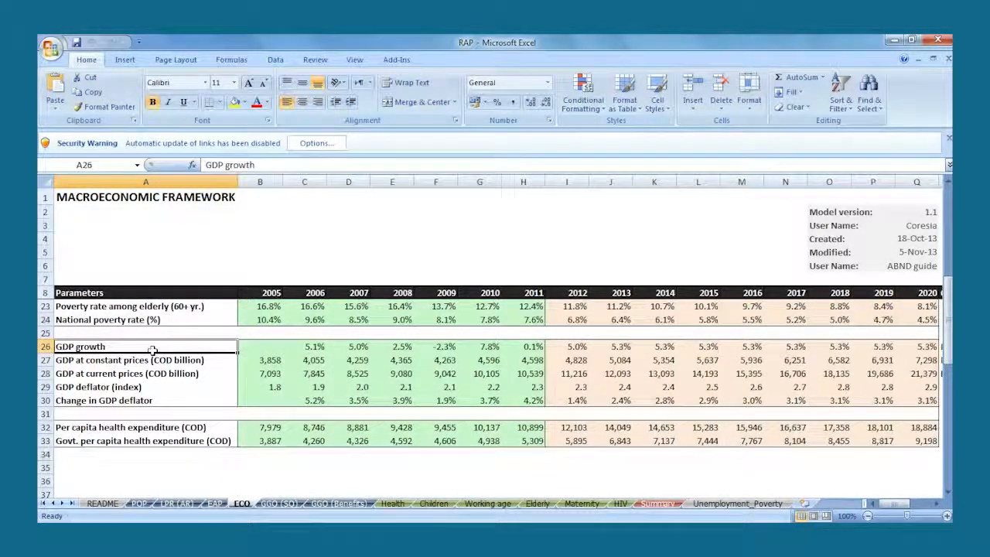
left_click(158, 427)
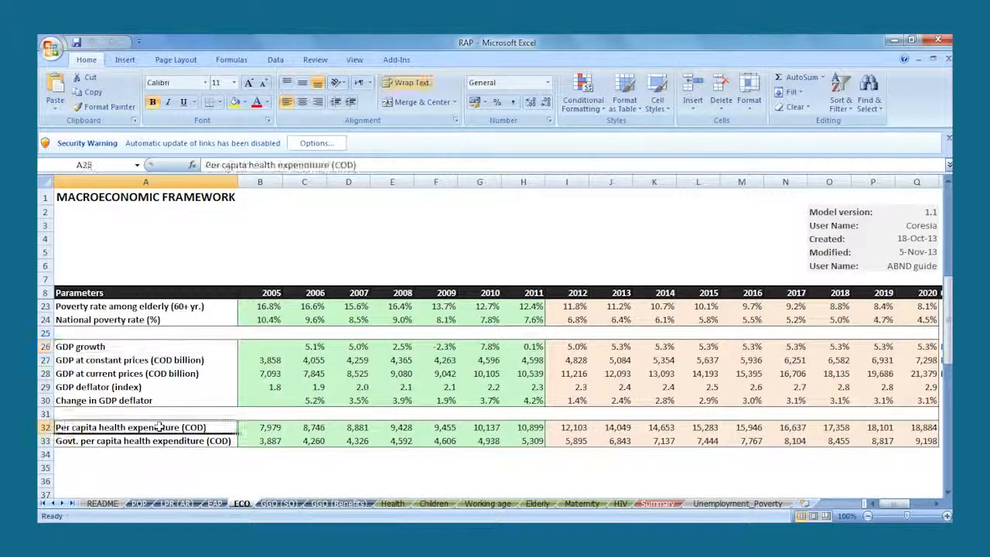
- Examine the state revenue, expenditure and budget balance parameters on the GGO (SQ) sheet
left_click(272, 507)
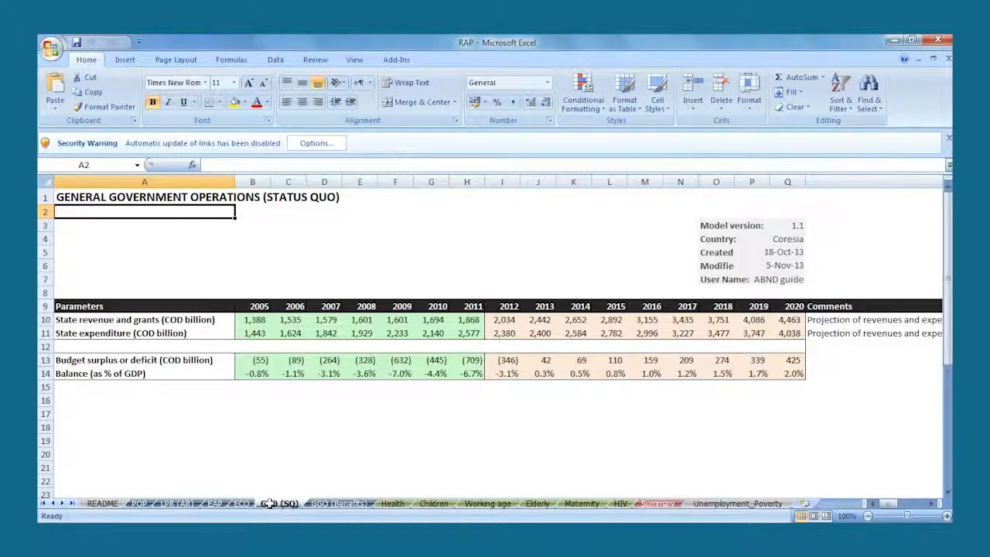
left_click(213, 319)
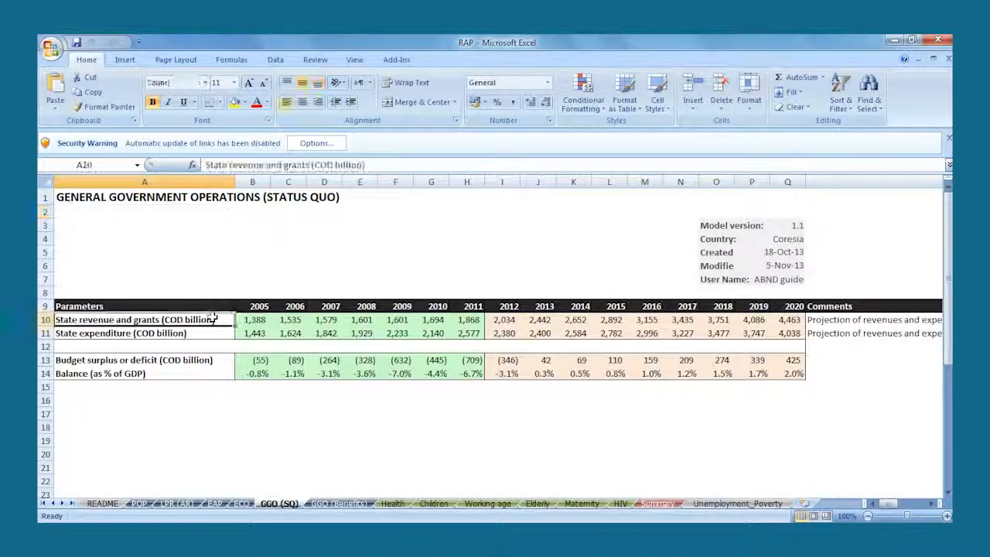
key("Down")
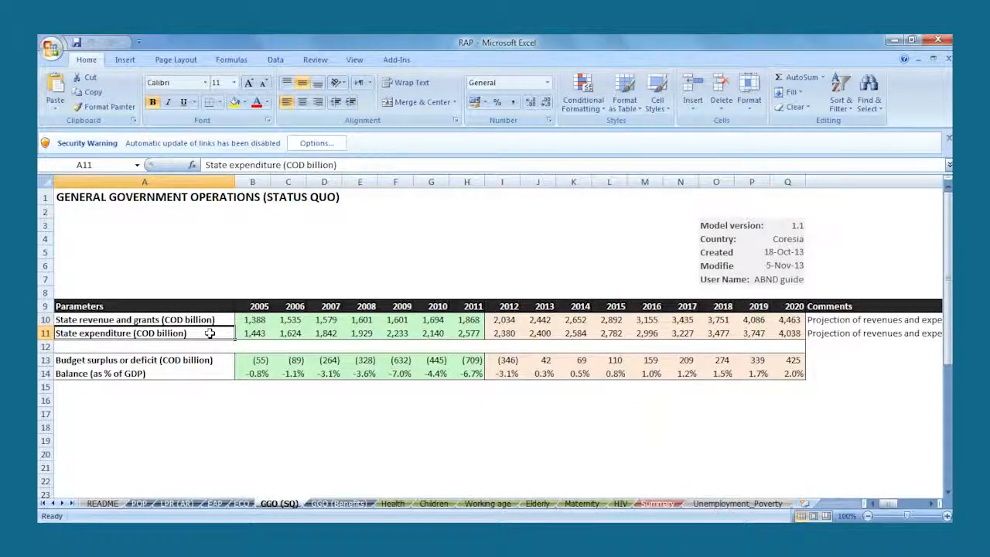
left_click(216, 397)
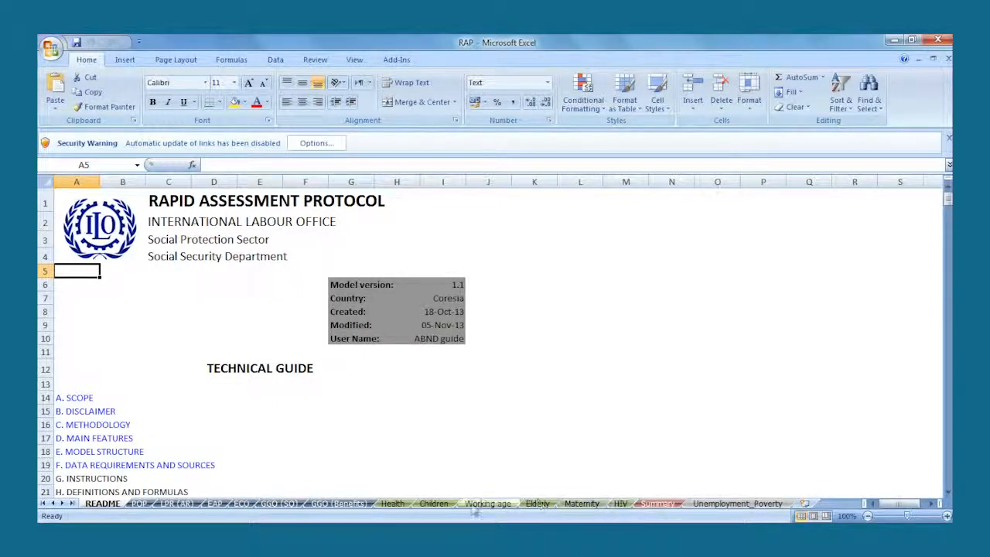
- Look through the benefit sheets for Health, Children, Working age, Elderly, Maternity and HIV
left_click(392, 504)
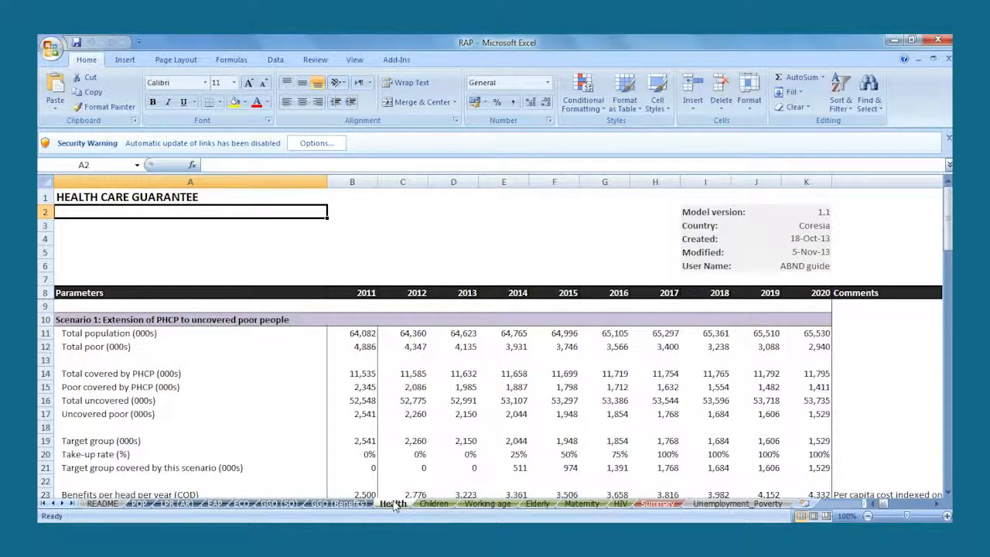
left_click(433, 504)
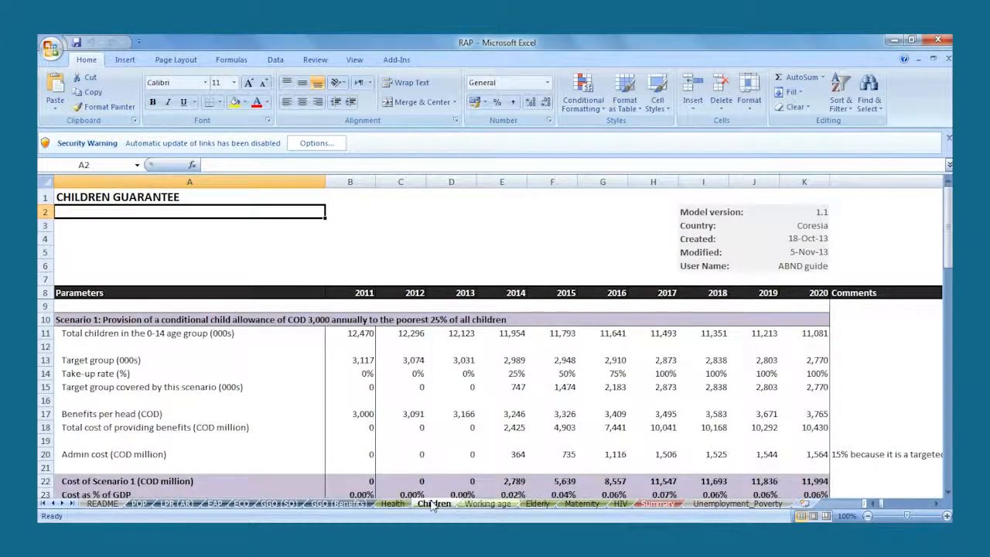
left_click(480, 504)
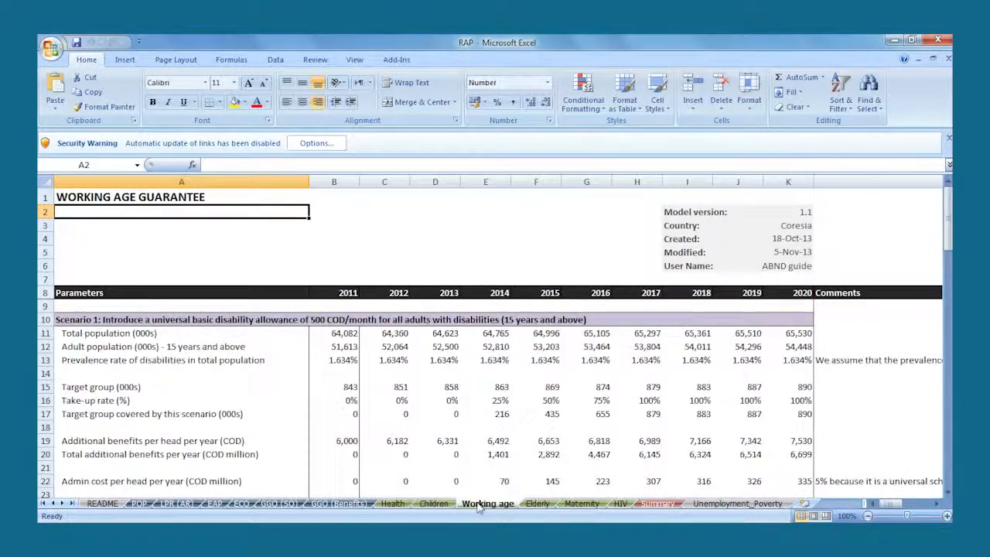
left_click(536, 504)
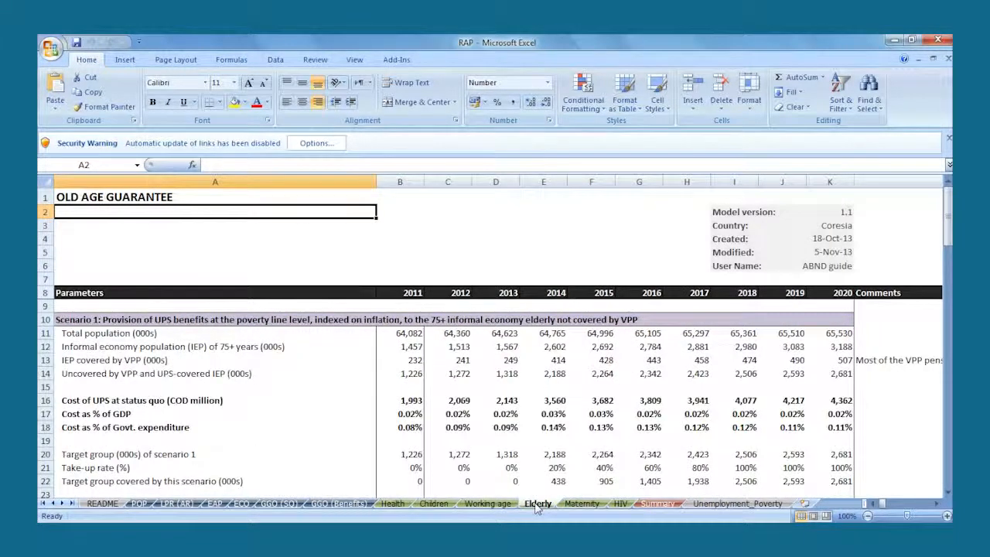
left_click(580, 504)
left_click(619, 505)
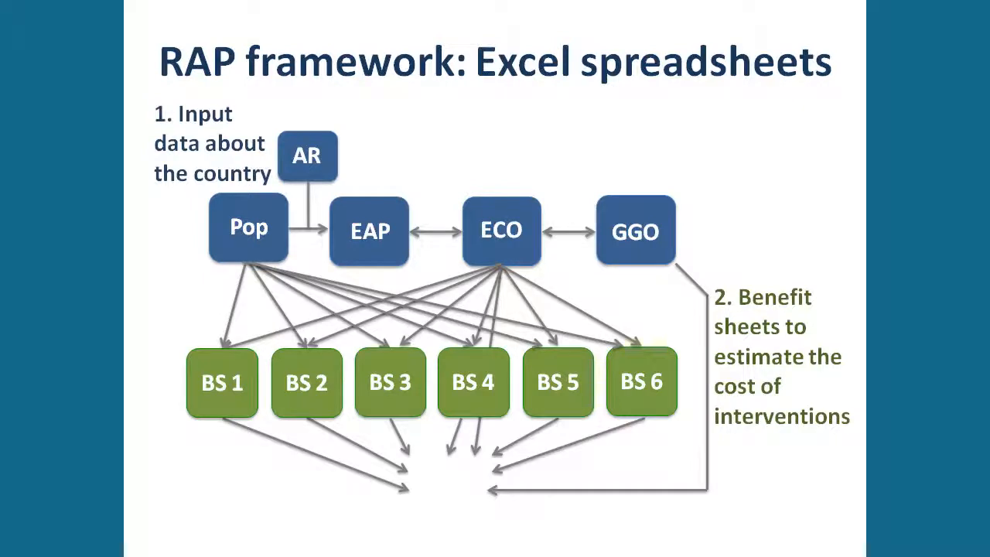
key("Right")
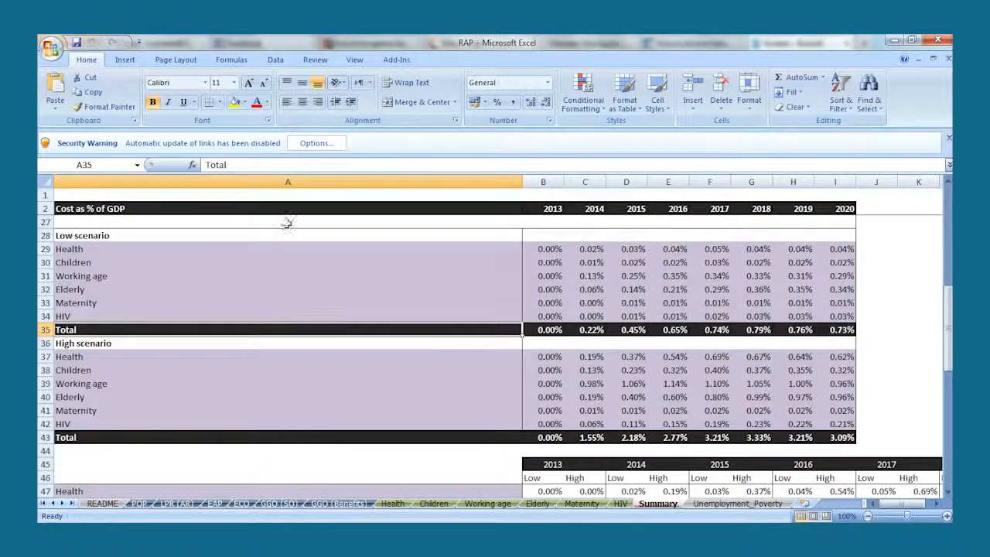
- Examine the low scenario's cost as % of GDP on the Summary sheet, from its heading through the 2020 total, and locate the high scenario
left_click(286, 232)
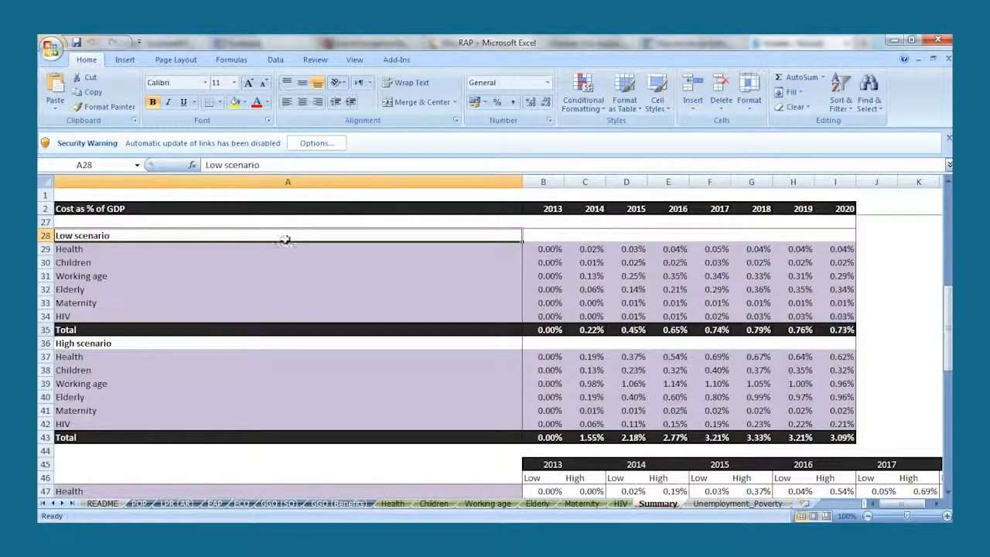
left_click(286, 328)
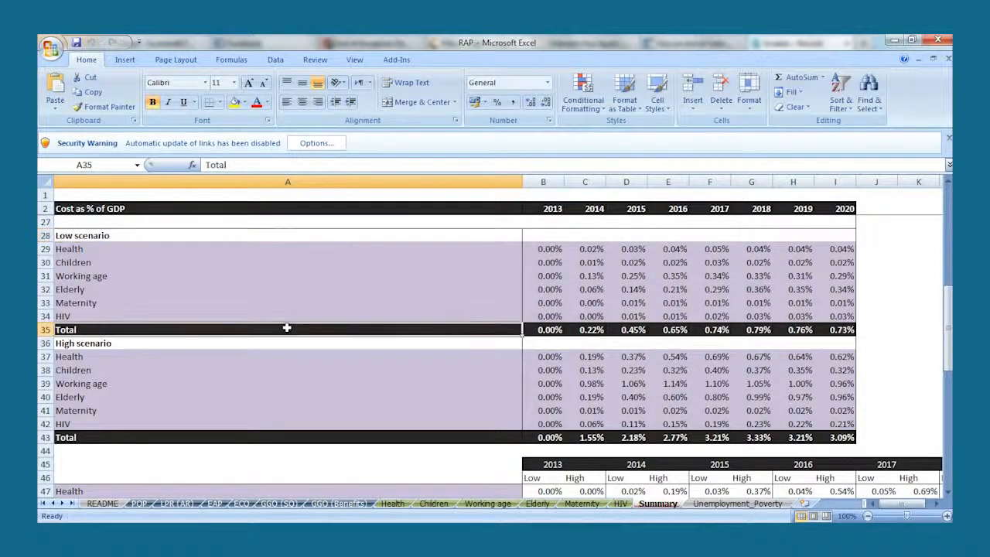
key("Right")
key("ctrl+Right")
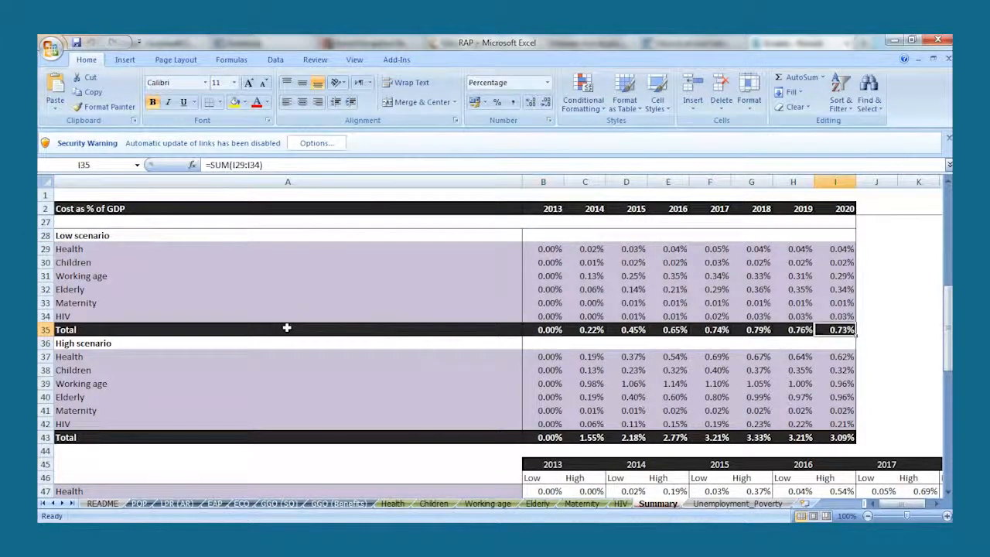
left_click(269, 341)
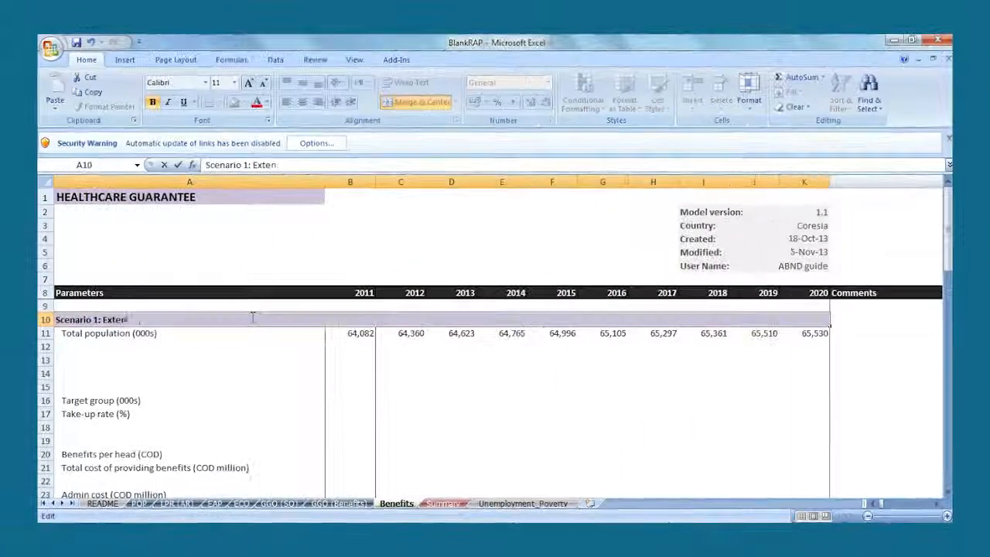
- On BlankRAP's Benefits sheet, complete the scenario heading in row 10 as "Scenario 1: Extend PHCP ebnefits to all uncovered poor people in Coresia"
double_click(252, 317)
type("CP ebnefi")
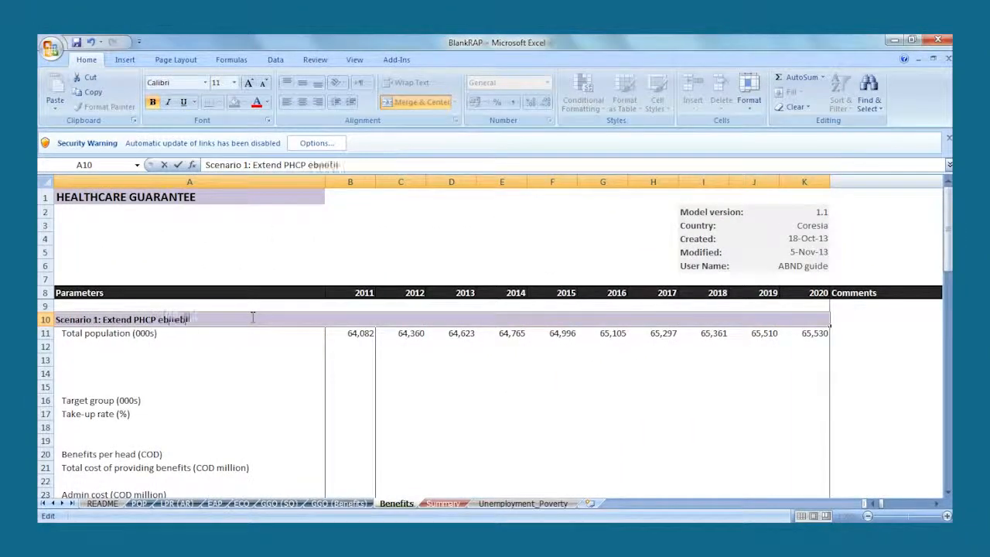
type("ts to all unco")
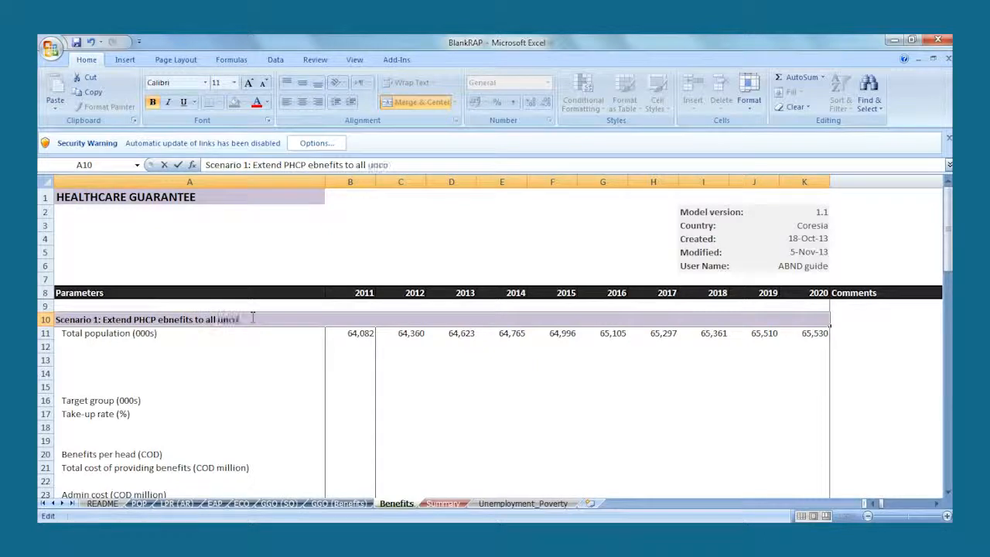
type("vered poor people i")
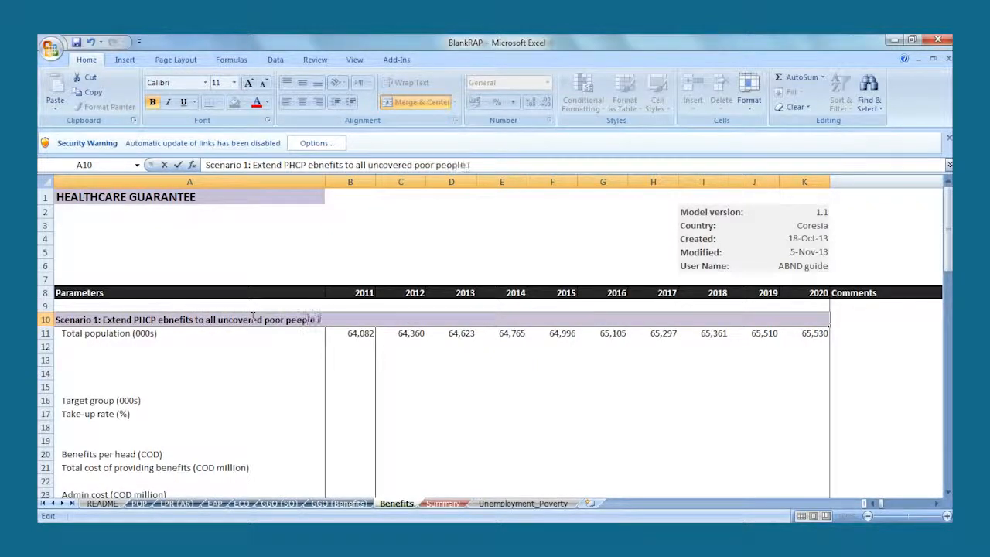
type("n Coresia")
key("Return")
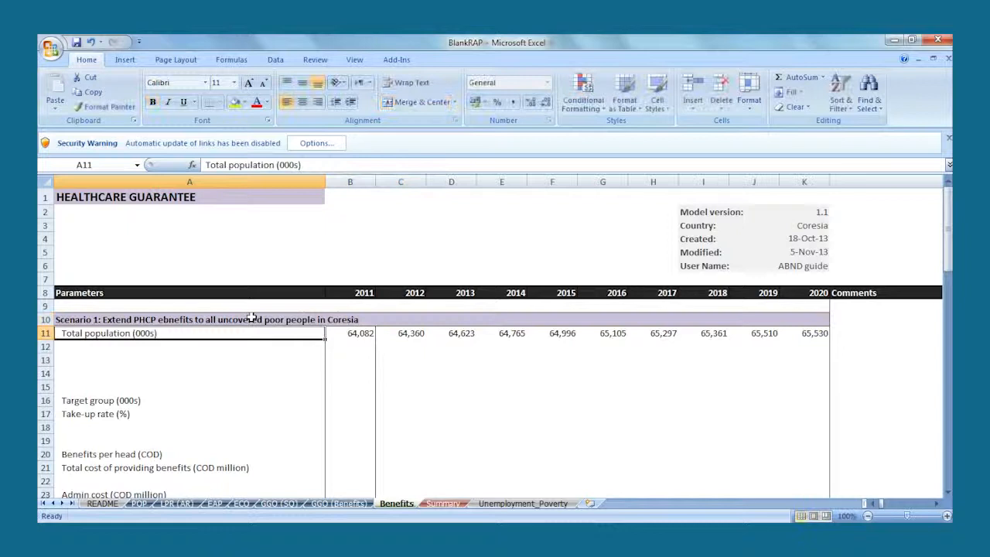
- Add the parameter label "Poor people (000s)" in A12, directly below the total population row
left_click(227, 348)
type("Poor people (000s)")
key("Return")
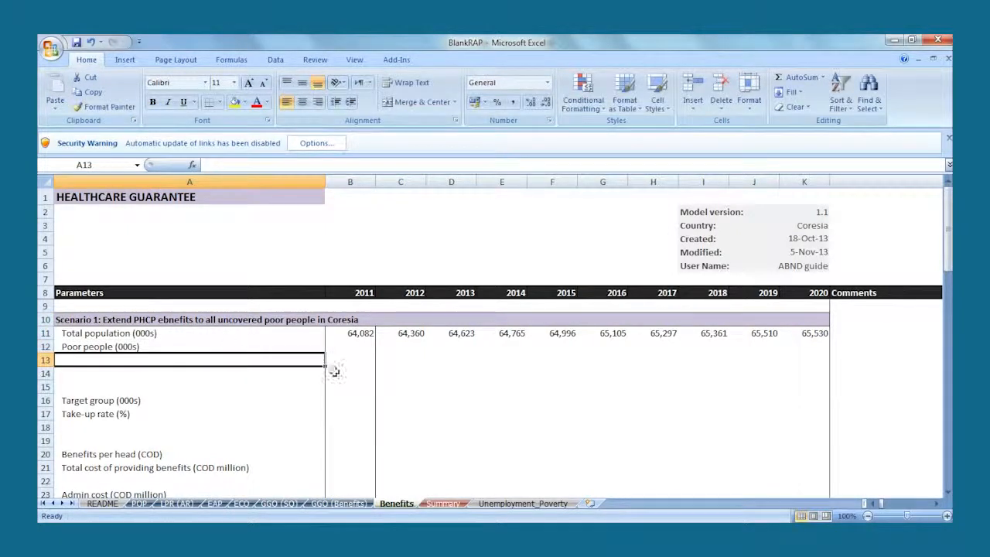
- Calculate poor people in B12 as B11 multiplied by the ECO sheet's 2011 national poverty rate (H24), and fill the formula across to 2020
left_click(350, 349)
type("=")
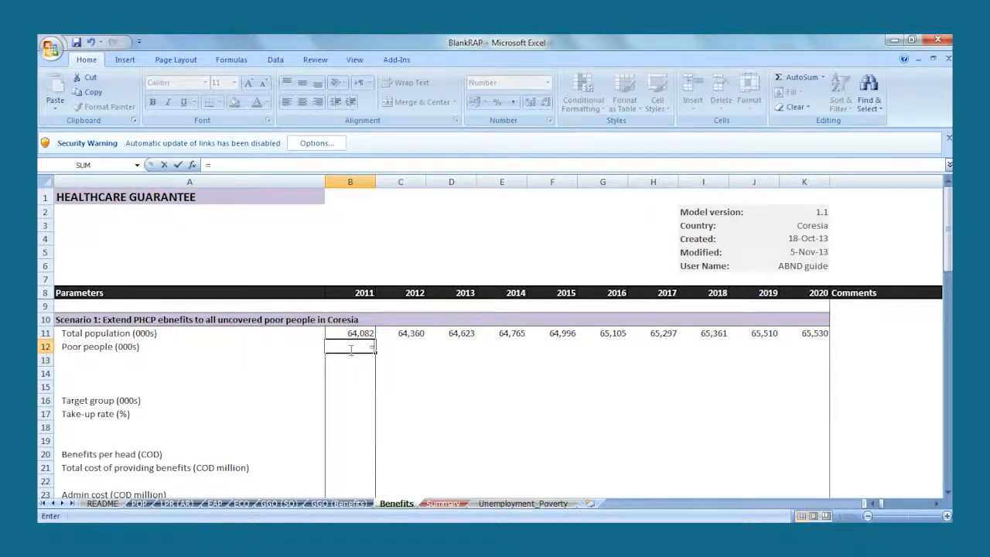
left_click(345, 335)
type("*")
left_click(245, 503)
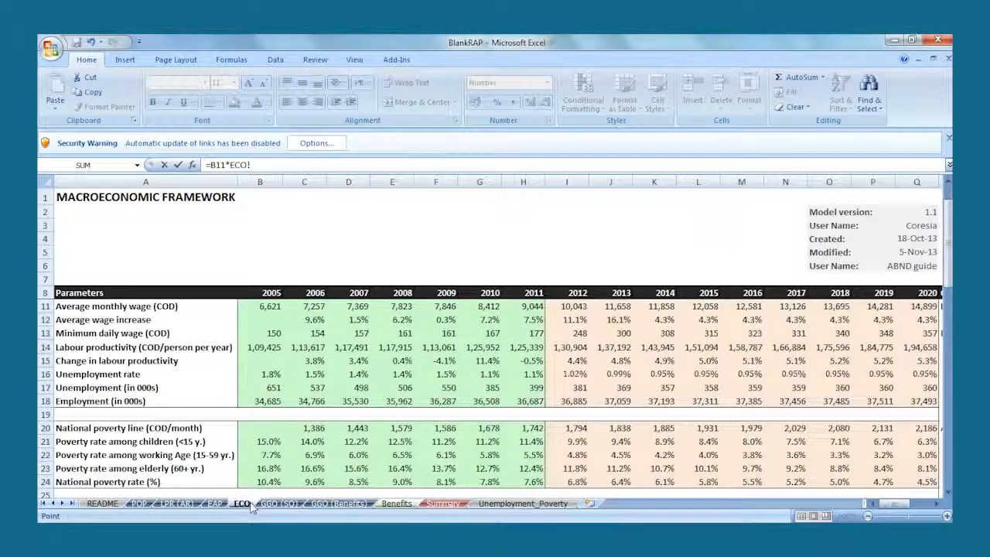
left_click(224, 480)
left_click(523, 293)
left_click(532, 480)
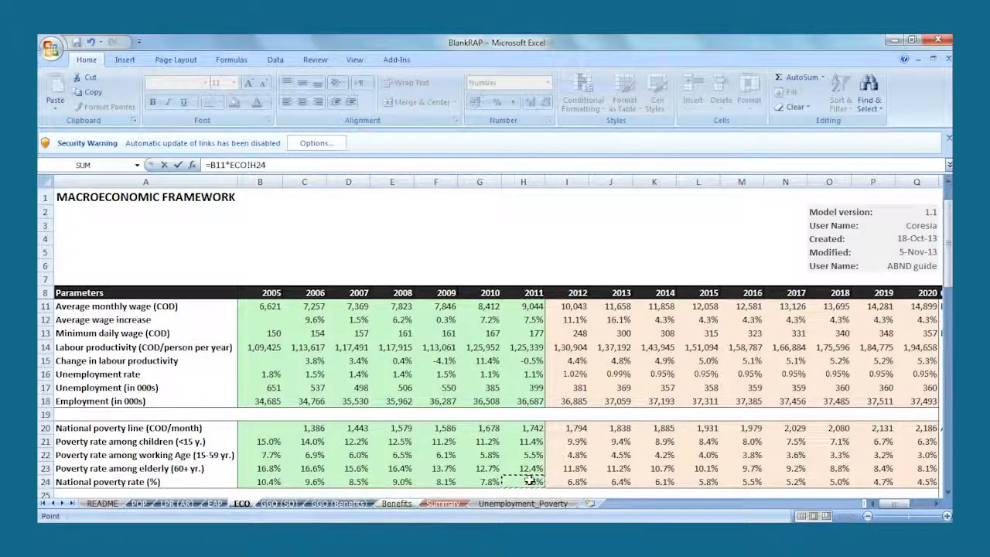
key("Return")
left_click(361, 347)
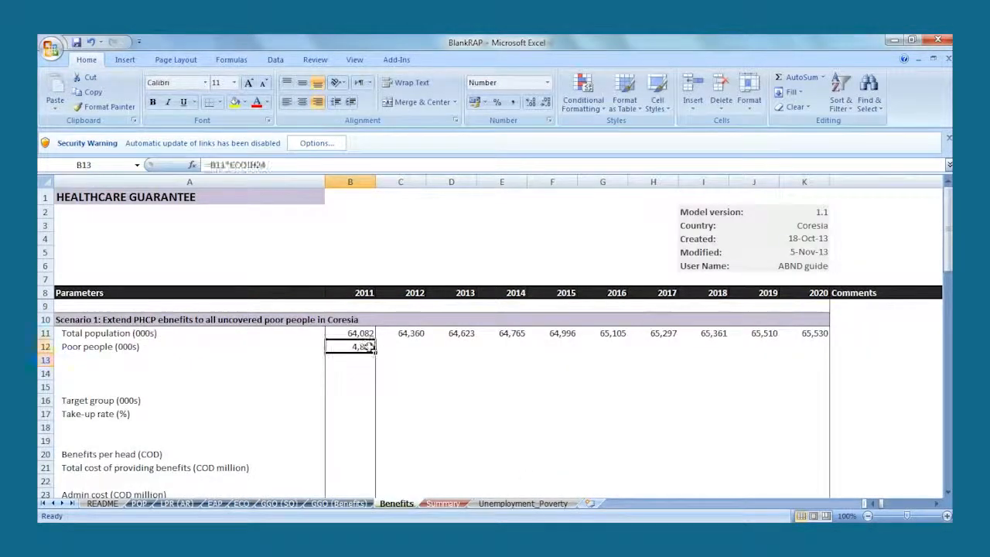
left_click_drag(375, 353, 816, 349)
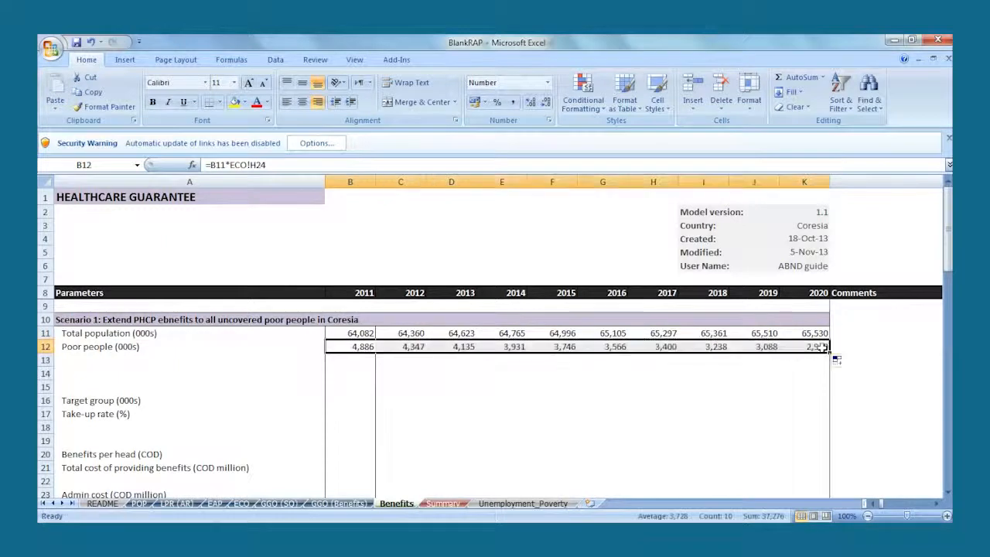
- Add the parameter label "Poor people covered by PHCP (000s)" in A13
left_click(309, 360)
type("Poor people covered by PHCP (000s)")
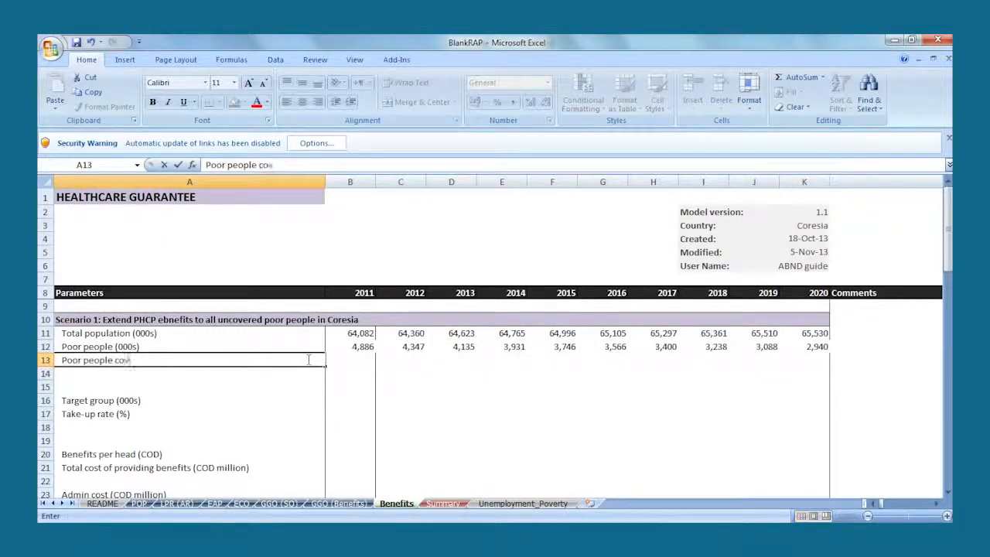
key("Return")
- Look up PHCP's coverage of the poor in the Case Studies Word document, calculate B13 as 48% of B12, and fill it across to 2020
left_click(350, 359)
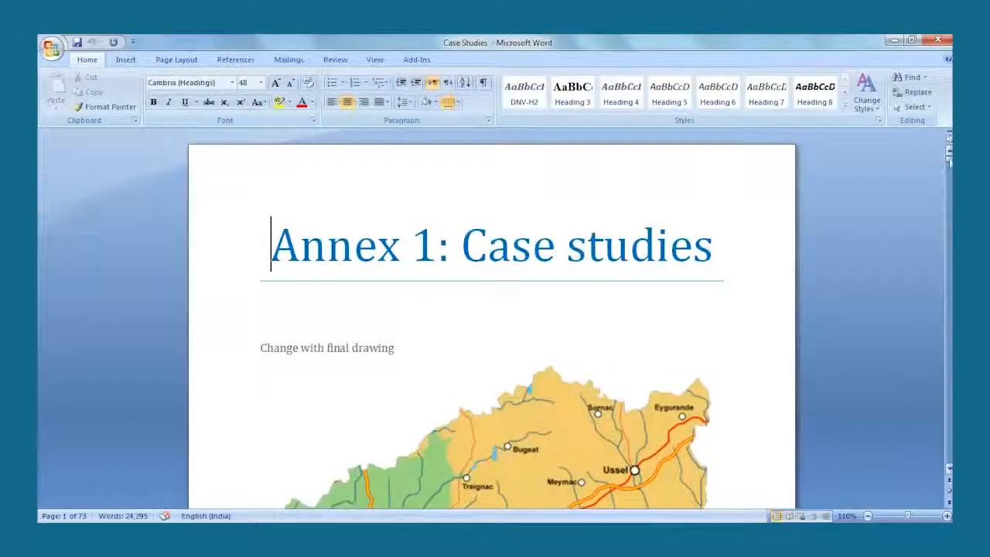
left_click_drag(948, 155, 947, 206)
left_click(313, 129)
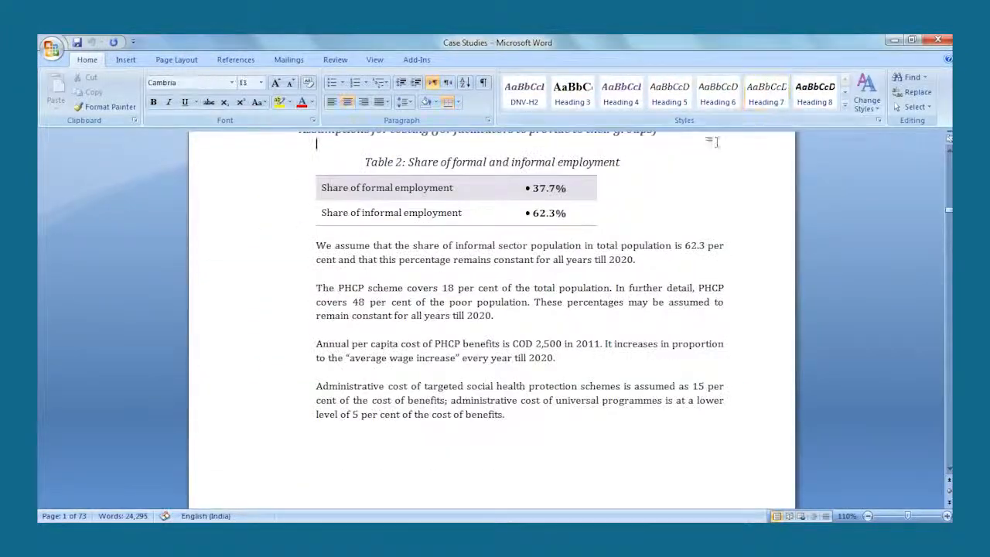
left_click_drag(701, 308, 534, 321)
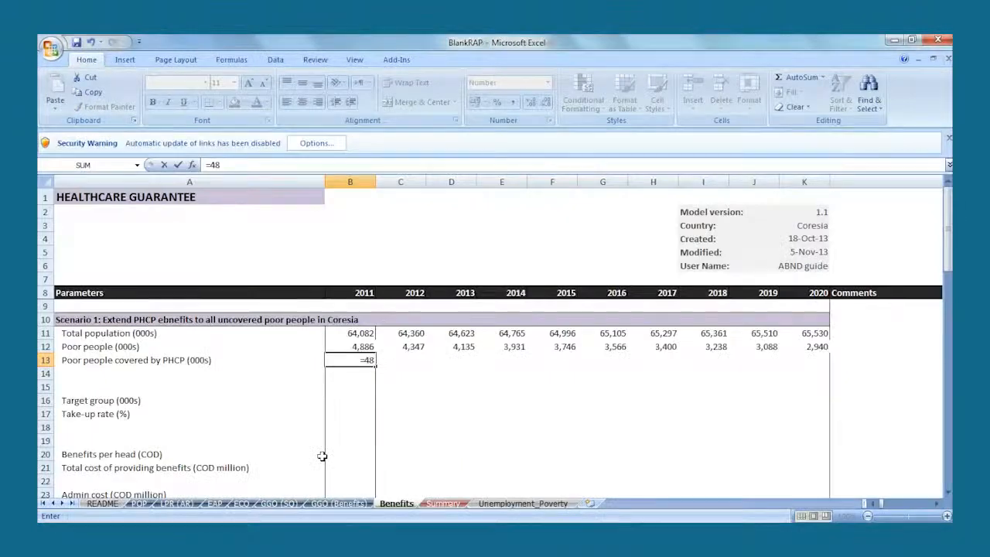
type("%*")
left_click(362, 346)
key("Return")
left_click(368, 362)
left_click_drag(369, 363, 812, 363)
left_click(603, 374)
- Add the parameter label "Poor people uncovered by PHCP (000s)" in A14
left_click(264, 373)
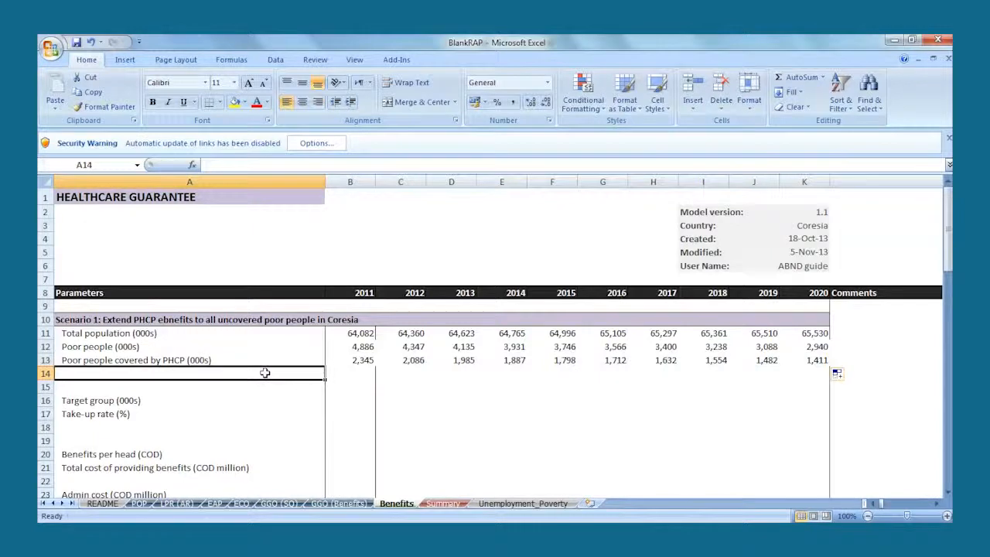
type("Poor people u")
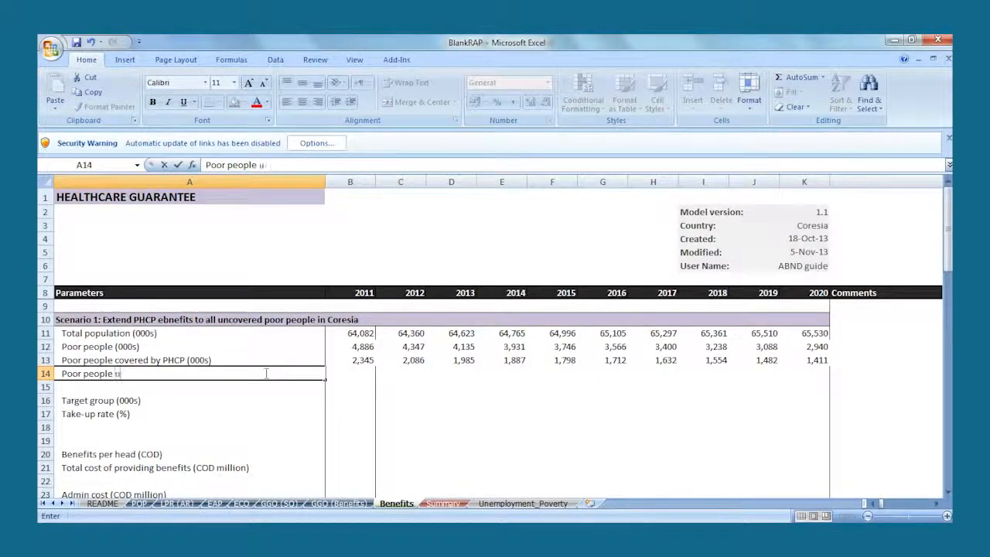
type("ncovered by P")
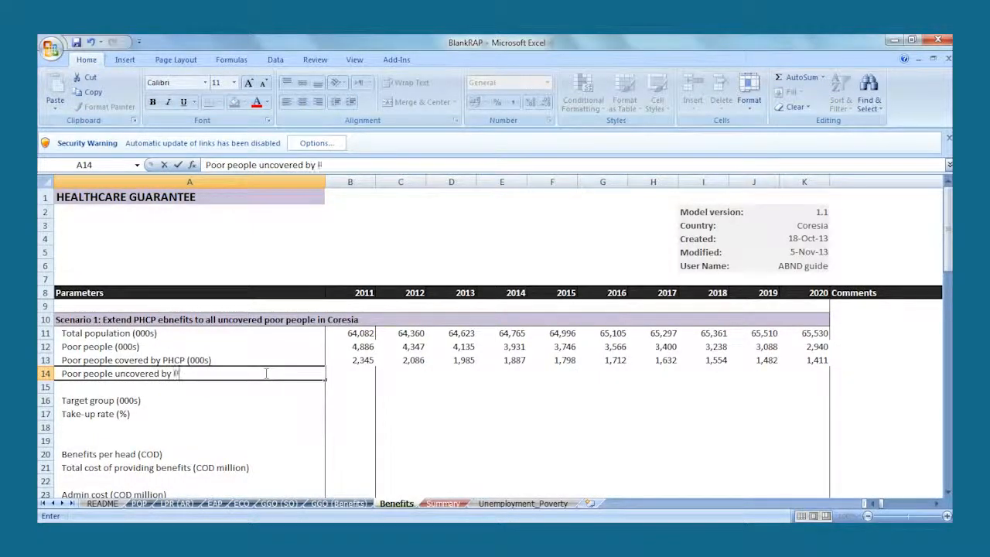
type("HCP (000s)")
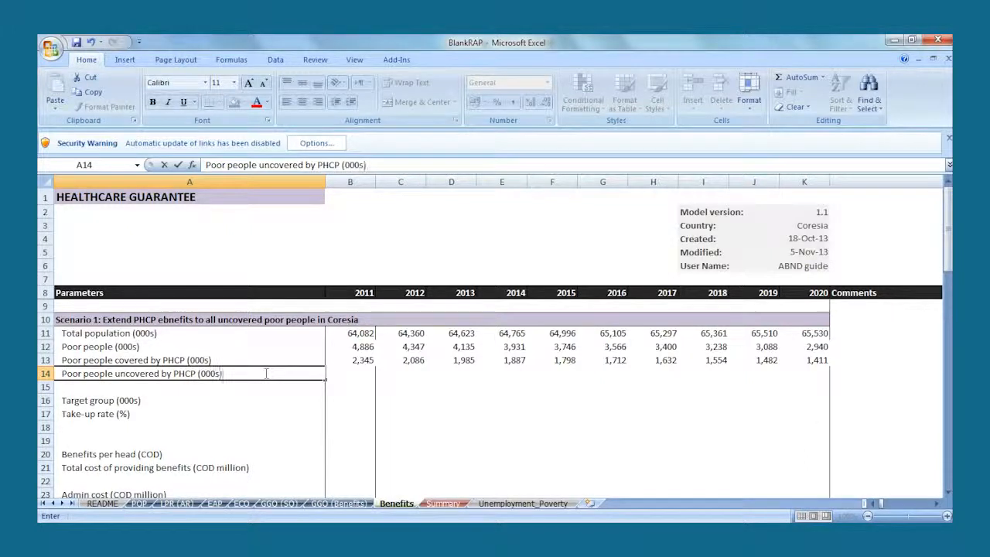
key("Tab")
- Calculate the uncovered poor people in B14 as B12 minus B13 and fill the formula across to 2020
type("=")
left_click(351, 346)
type("-")
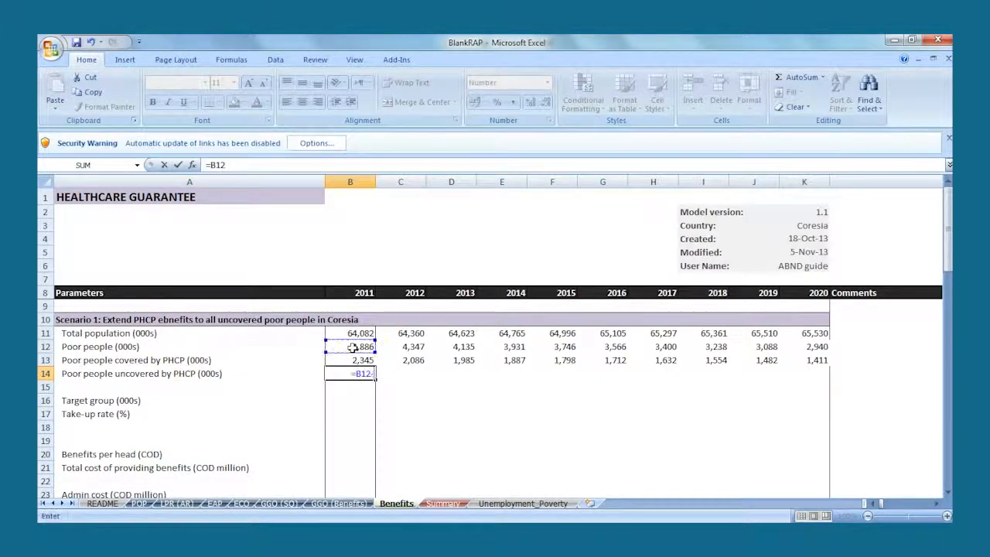
left_click(354, 359)
key("Return")
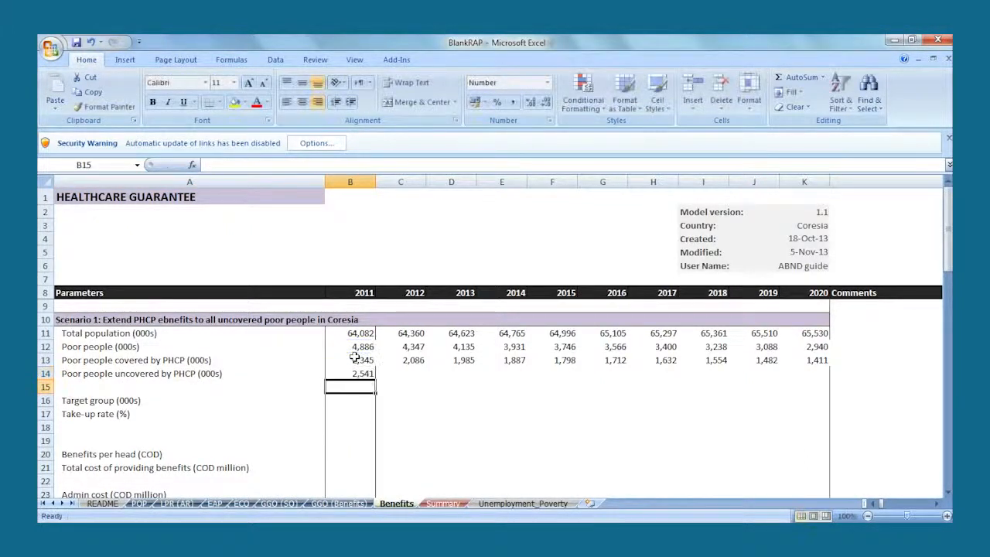
left_click(360, 375)
left_click_drag(375, 380, 824, 380)
left_click(660, 395)
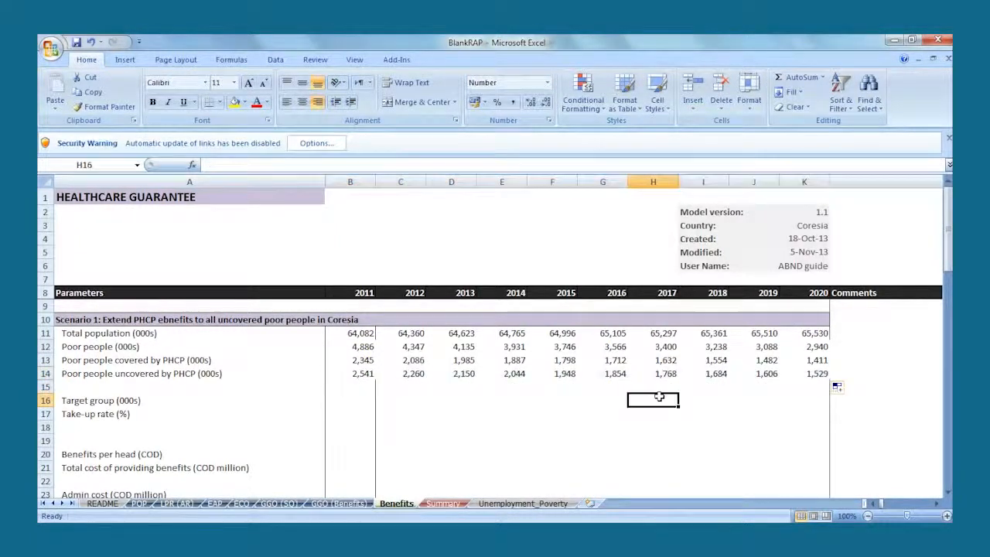
- Link the 2011 target group in B16 to the uncovered poor people in B14 and fill it across to 2020
type("=")
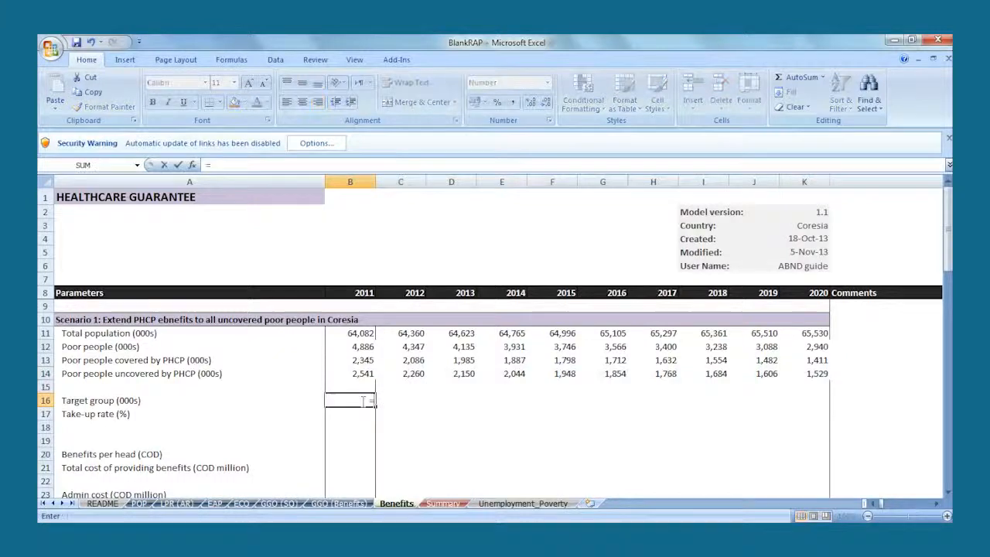
left_click(359, 373)
key("Return")
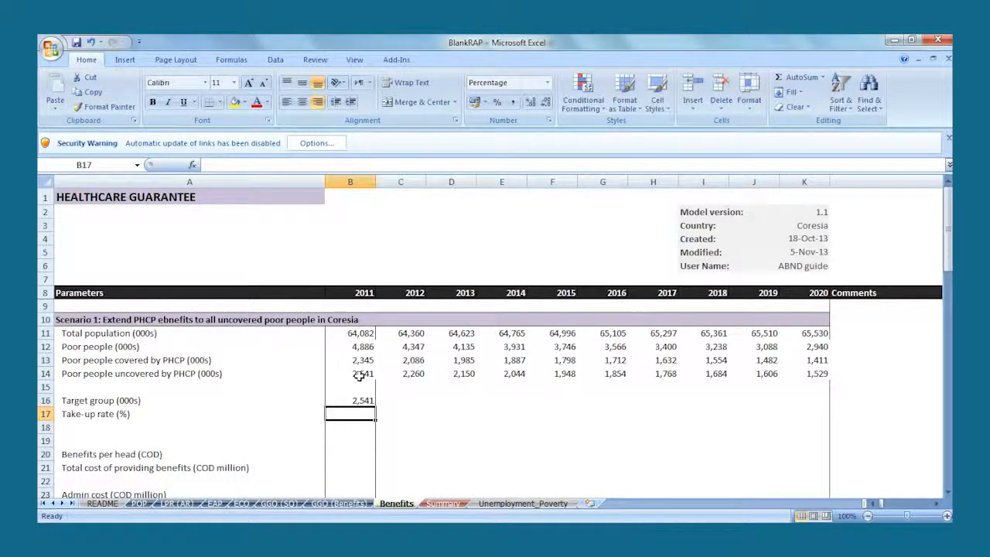
left_click(362, 401)
left_click_drag(376, 406, 825, 405)
left_click(621, 416)
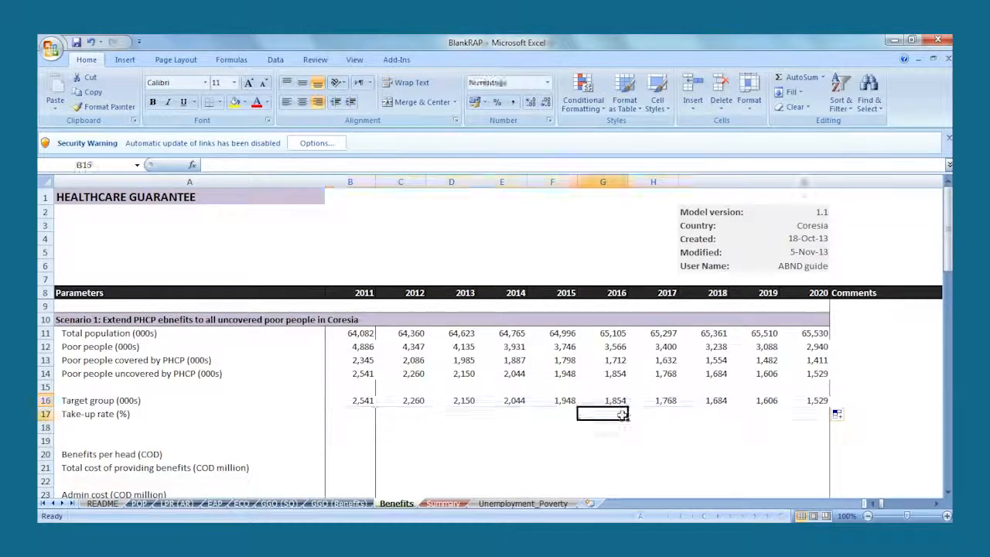
- Set the take-up rate in row 17 to 0% for 2011, 2012 and 2013
left_click(359, 415)
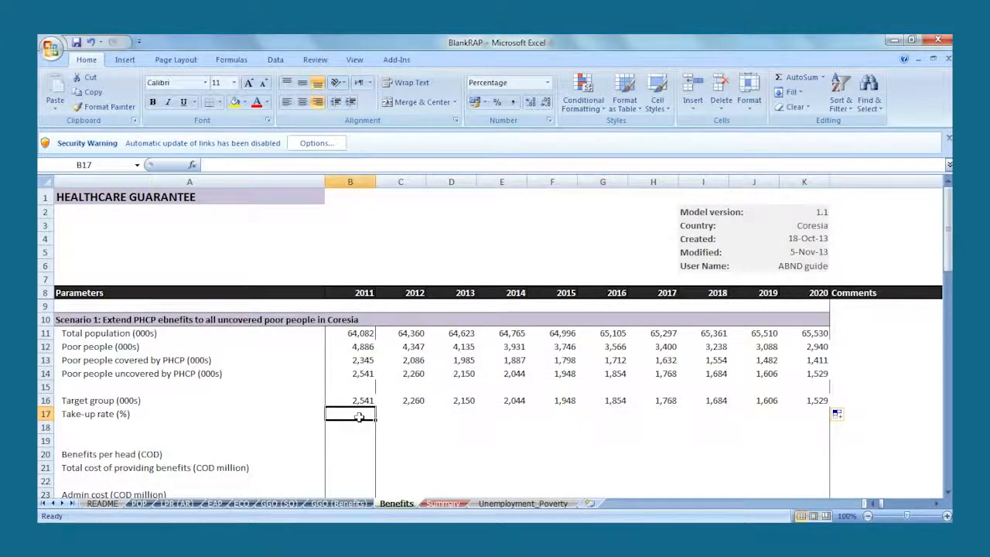
double_click(359, 416)
type("0")
key("Tab")
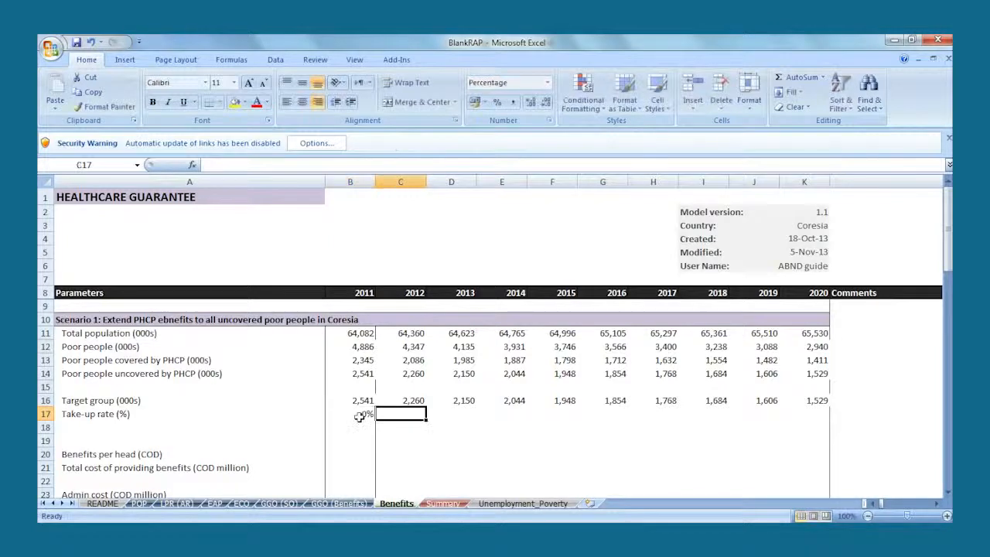
type("0")
key("Tab")
type("0")
key("Tab")
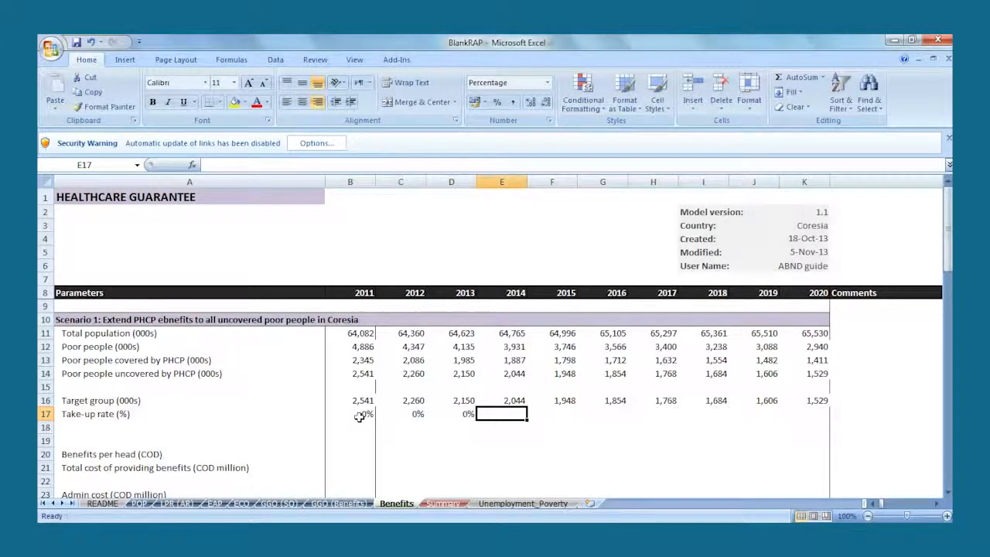
- Set the take-up rate to 25% for 2014, 50% for 2015 and 75% for 2016
type("25")
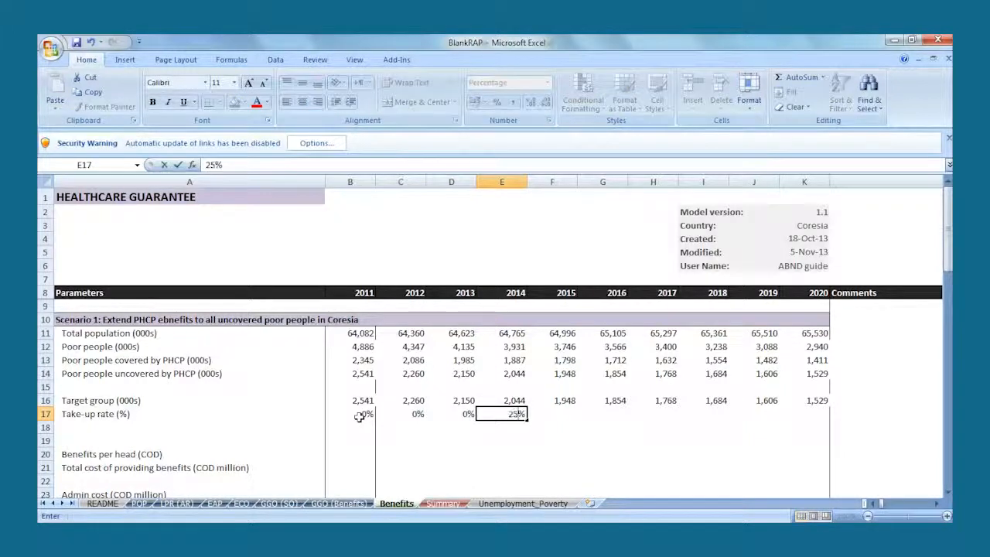
key("Tab")
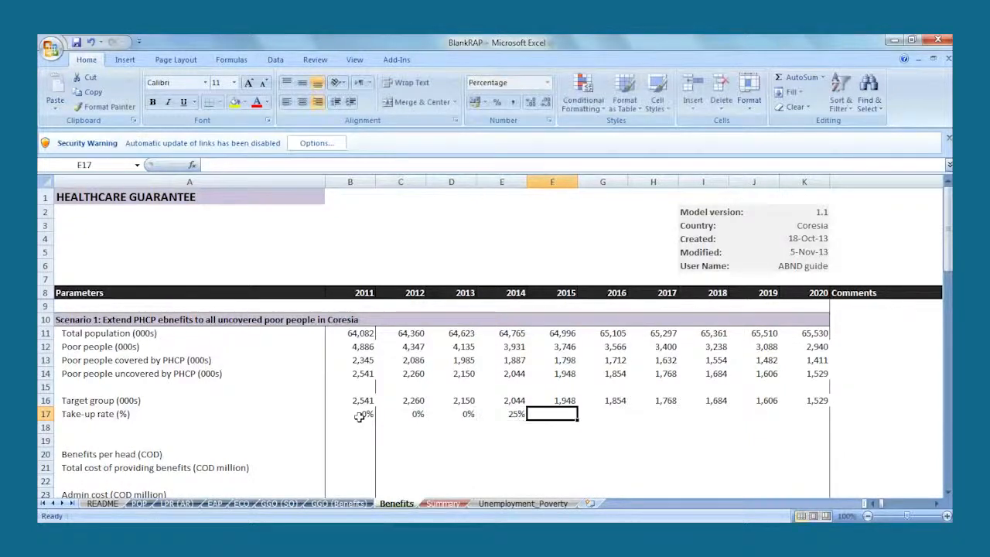
type("50")
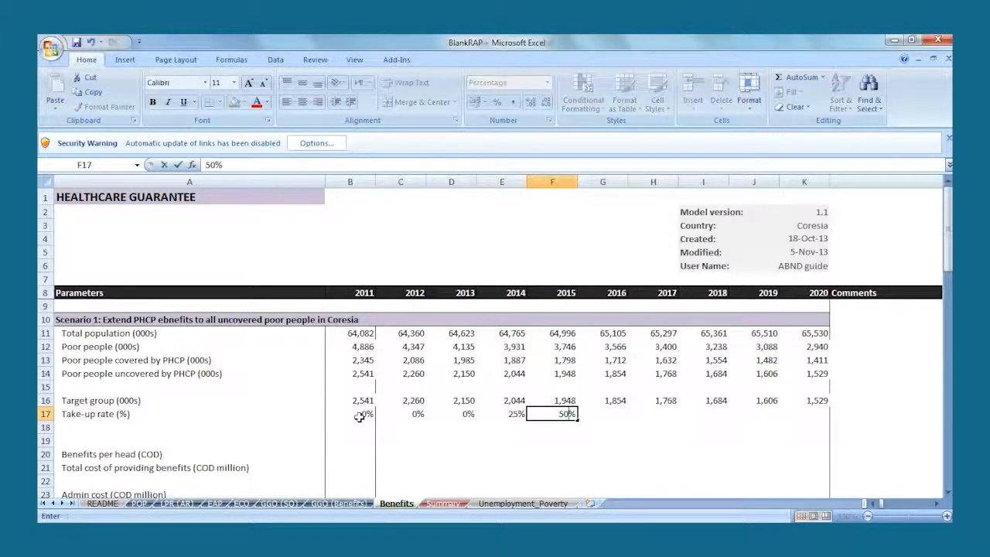
key("Tab")
type("75")
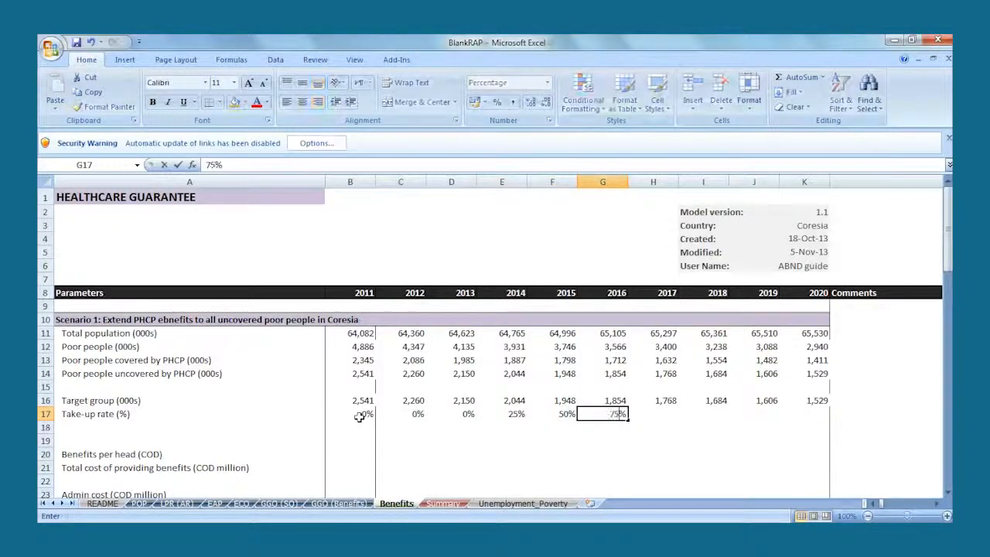
key("Tab")
- Set the take-up rate to 100% for each year from 2017 to 2020
type("100")
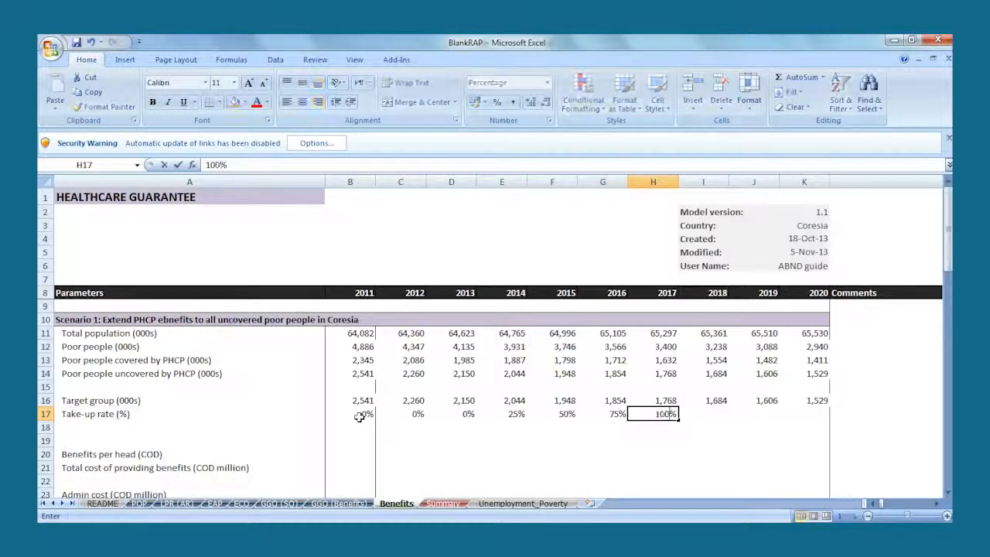
key("Tab")
type("10")
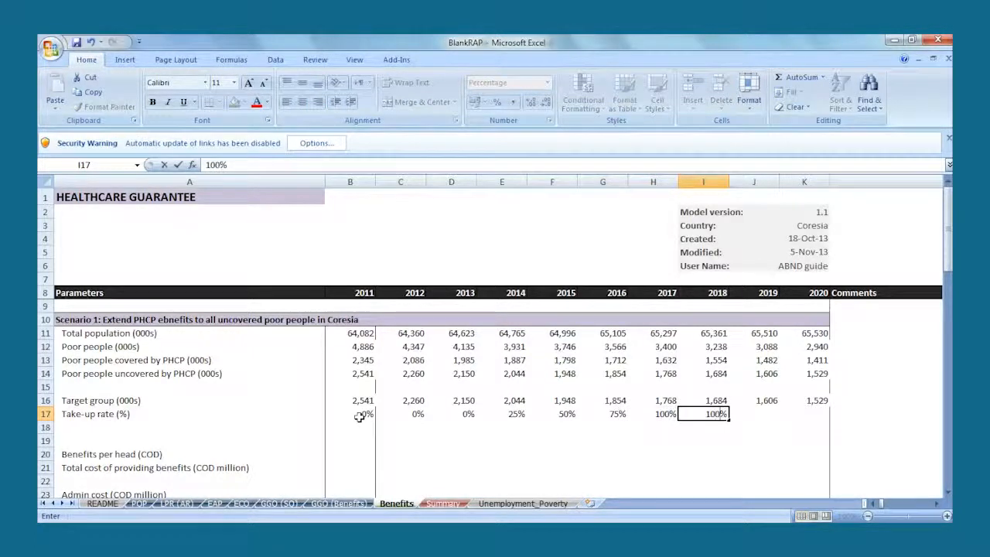
key("Tab")
type("100")
key("Tab")
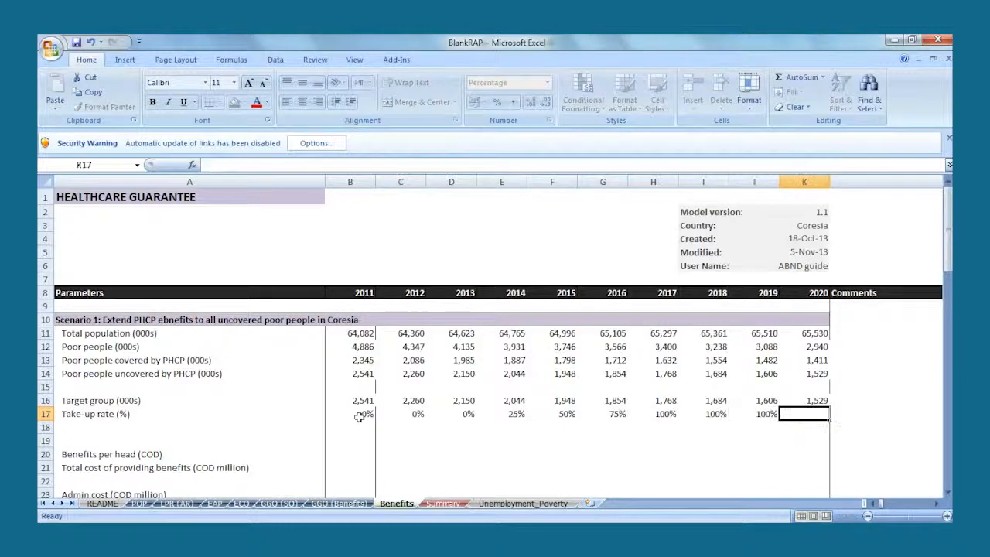
type("100")
key("Return")
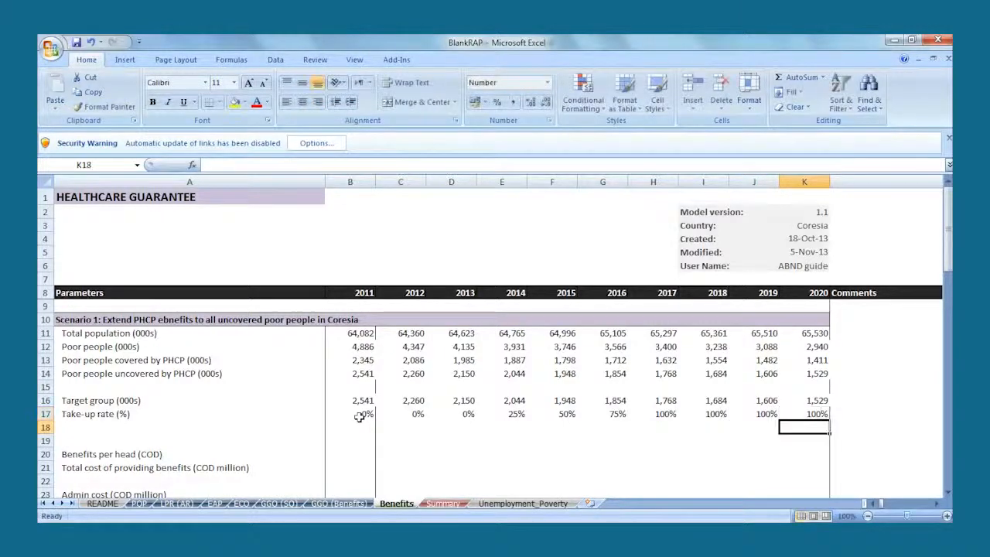
- Add the parameter label "Target group covered by this scenario (000s)" in A18, below the take-up rate
left_click(174, 424)
type("Target group covered by this scenario (000s)")
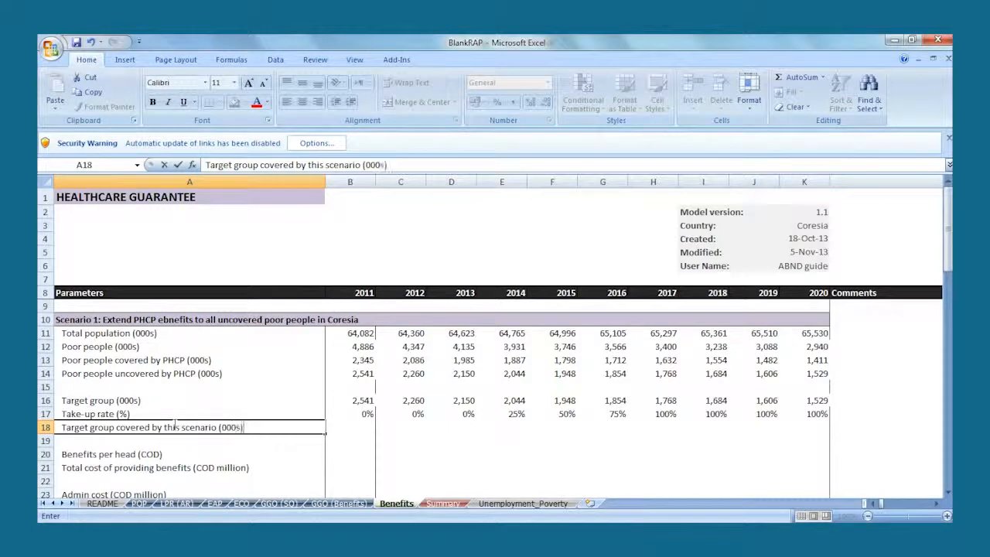
key("Return")
- Calculate the covered target group in B18 as B16 multiplied by B17 and fill the formula across to 2020
left_click(350, 426)
type("=")
left_click(342, 402)
type("*")
left_click(347, 414)
key("Return")
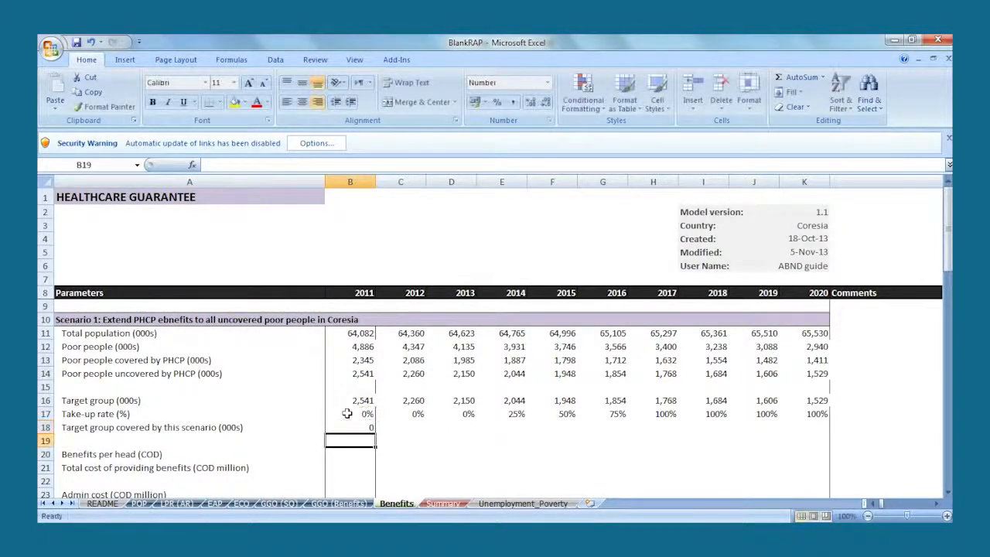
left_click(353, 425)
left_click_drag(378, 433, 819, 438)
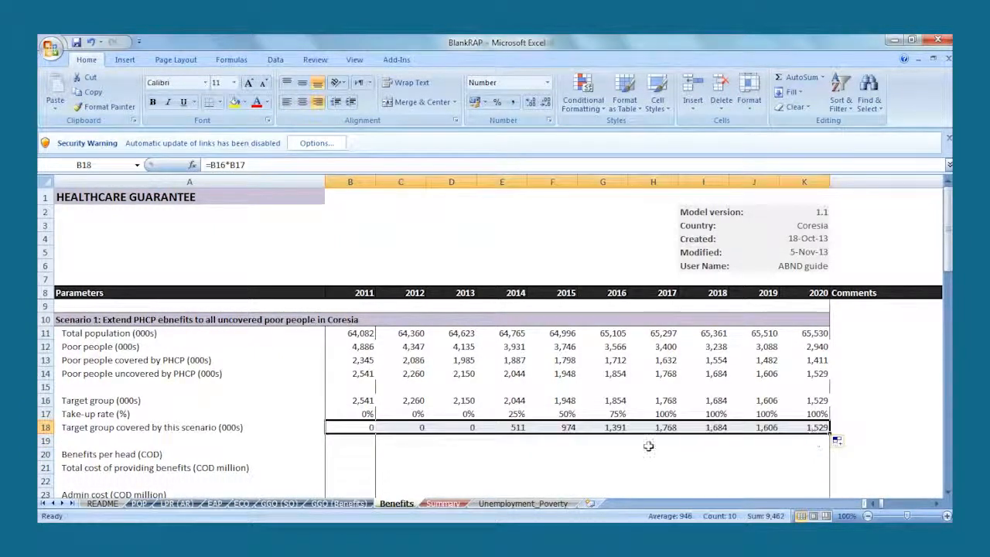
- Enter 2,500 as the 2011 benefits per head in B20, taken from the annual per capita PHCP cost in the Case Studies document
left_click(354, 456)
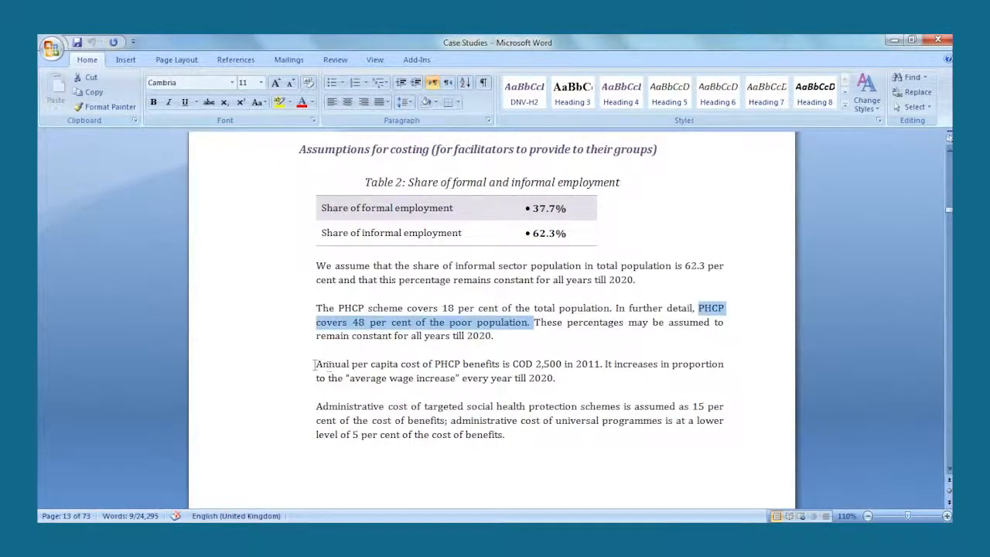
left_click_drag(313, 364, 593, 365)
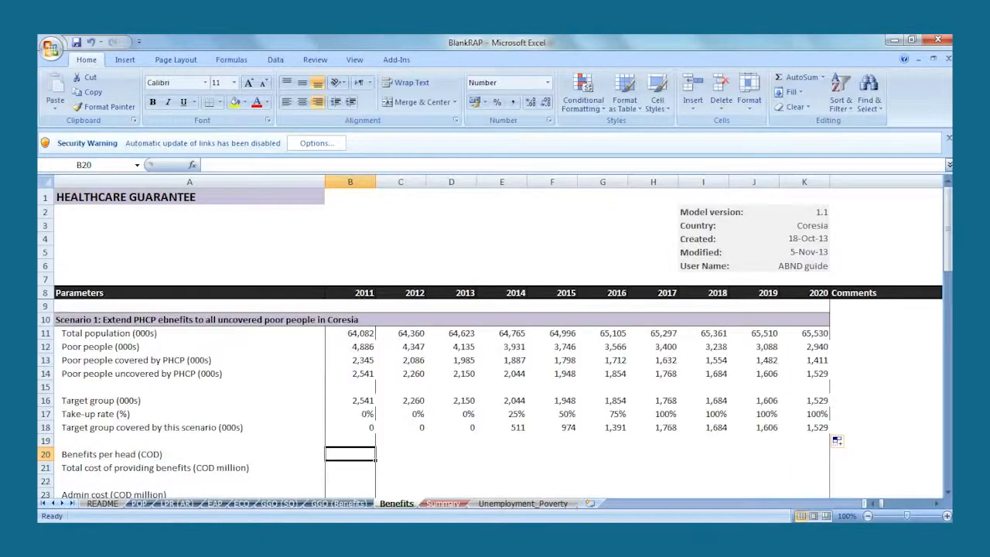
type("2500")
key("Return")
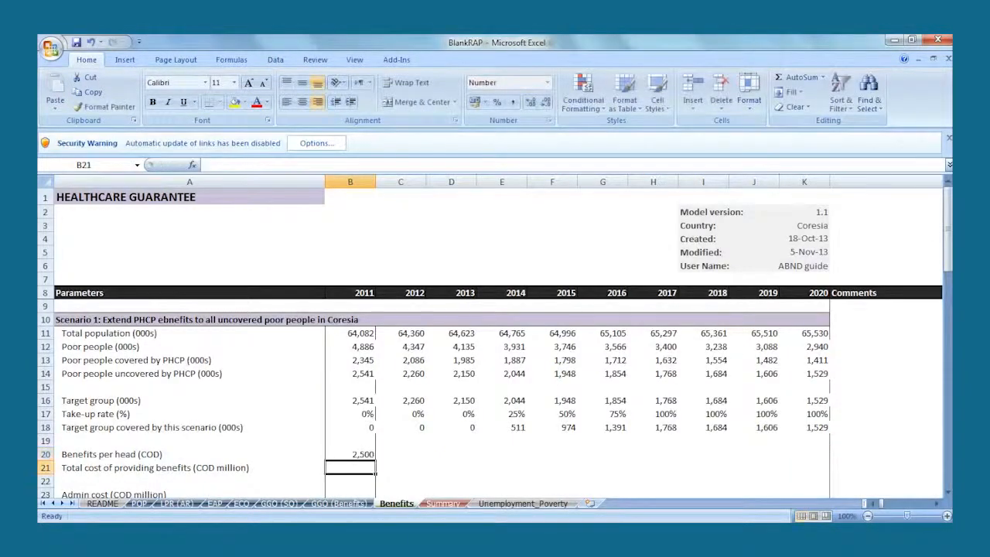
- Following the Case Studies wage-increase assumption, calculate benefits per head in C20 as B20*(1+ECO!I12) and fill the formula across to 2020
key("alt+Tab")
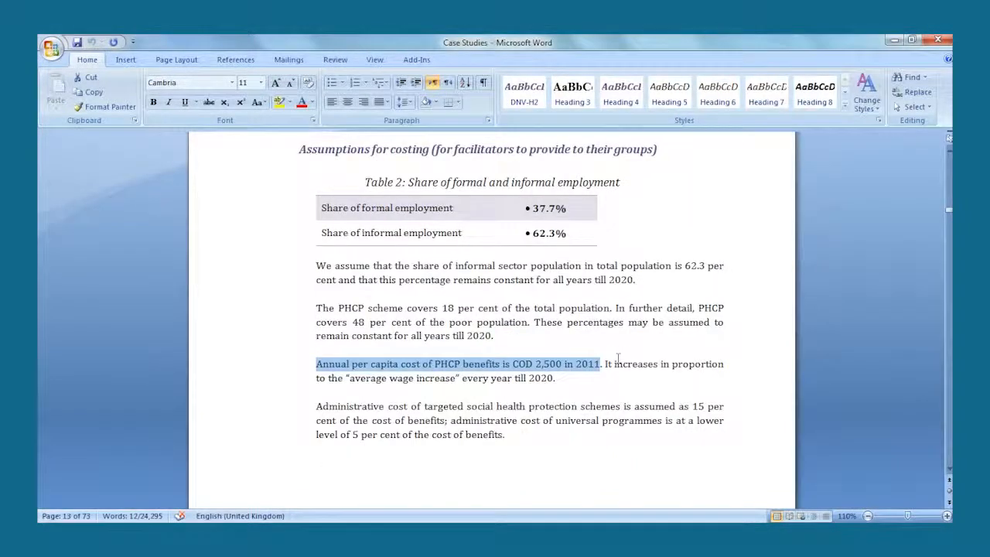
left_click_drag(613, 363, 567, 387)
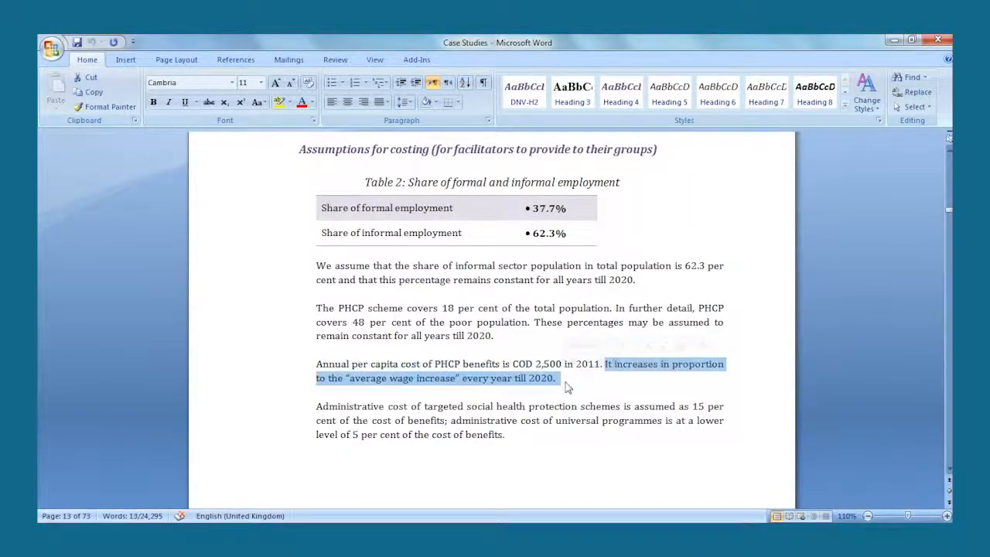
key("alt+Tab")
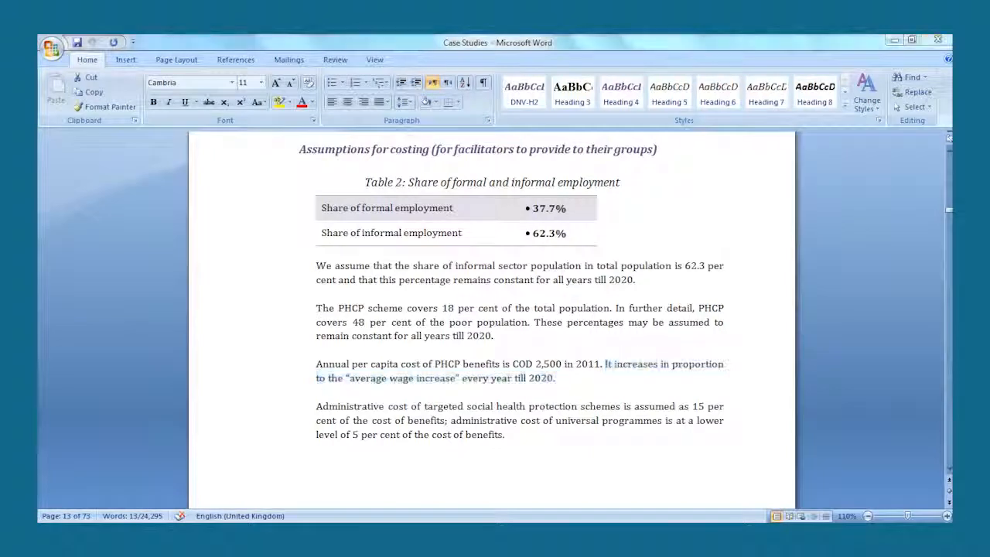
left_click(413, 458)
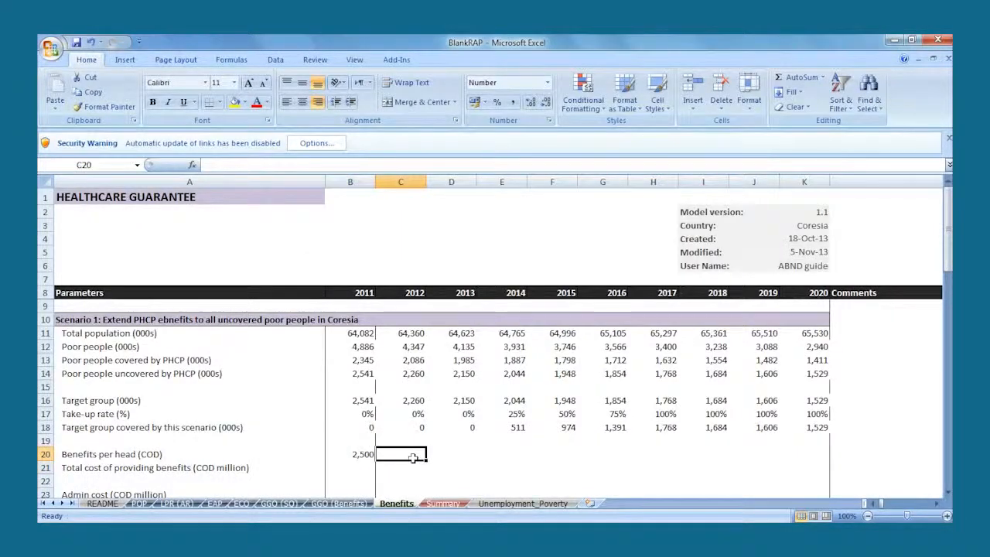
type("=")
left_click(366, 454)
type("*(1+")
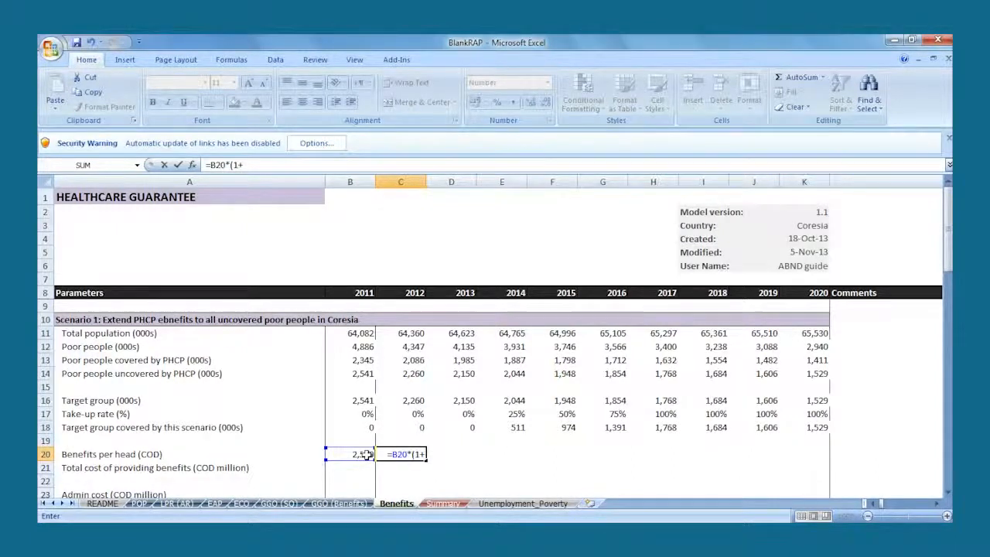
left_click(241, 504)
left_click(209, 324)
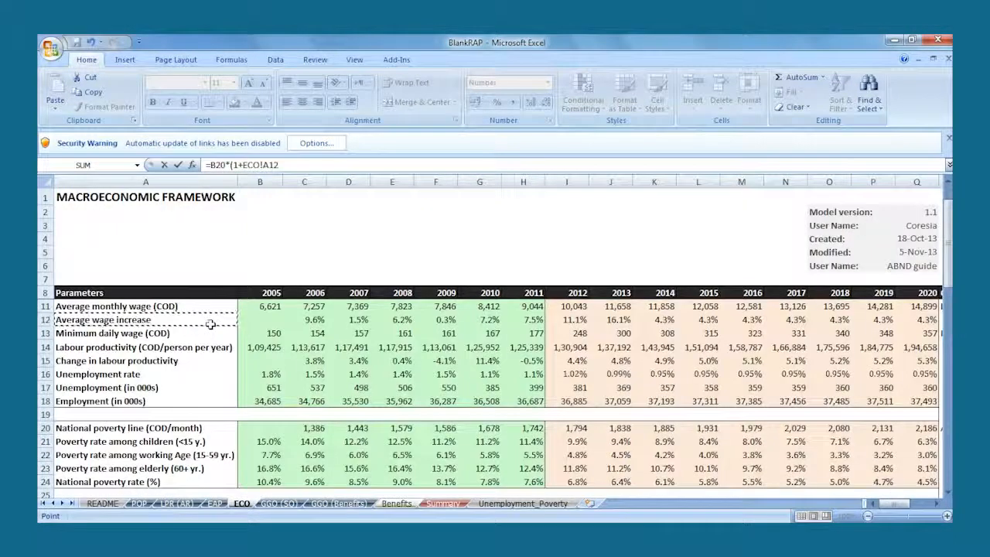
left_click(573, 292)
left_click(572, 319)
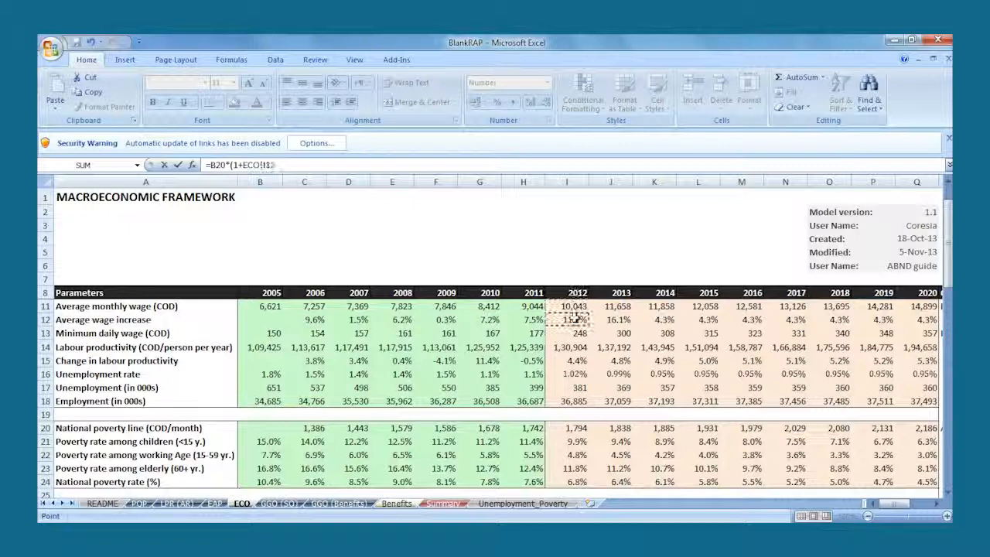
key("Return")
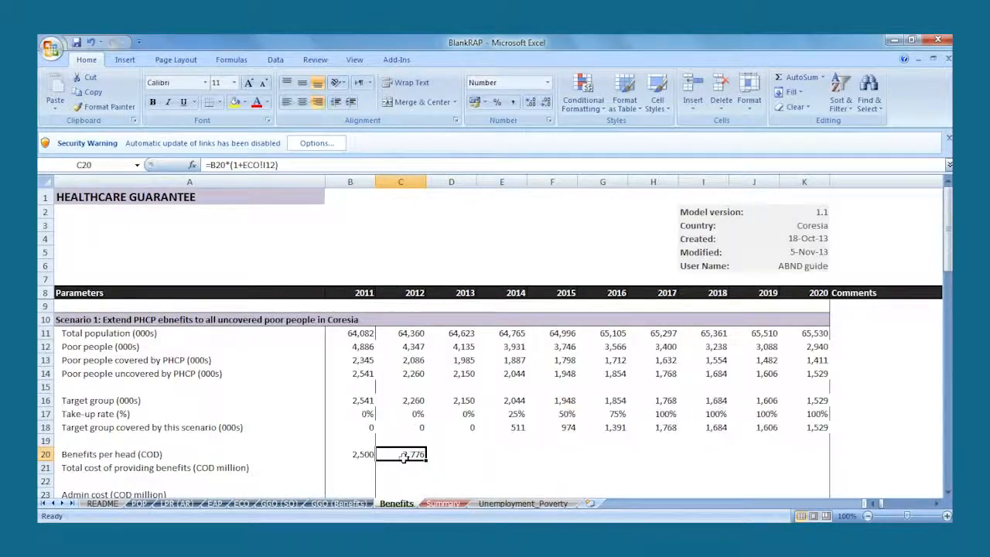
left_click_drag(426, 459, 817, 453)
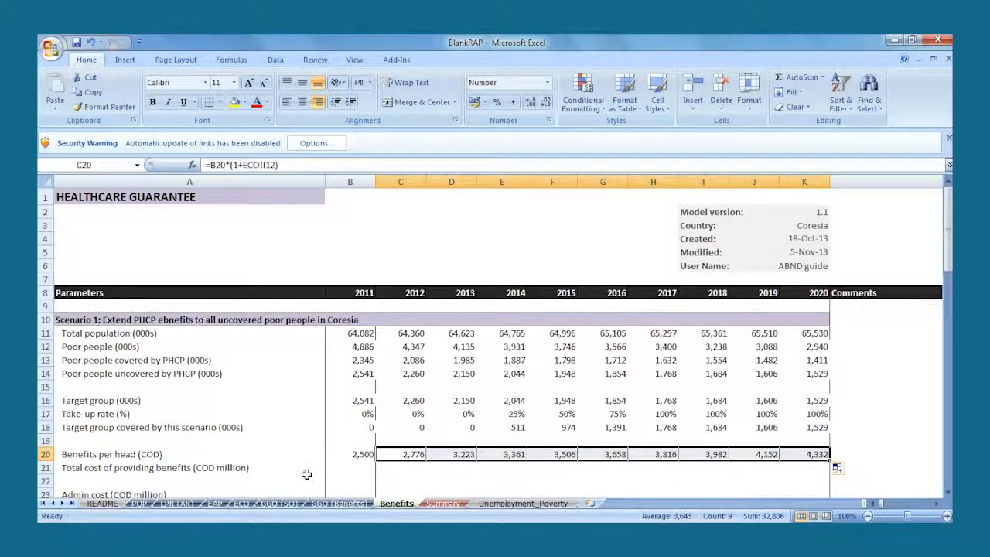
- Calculate the total cost of providing benefits in B21 as B18*B20/1000 and fill the formula across to 2020
left_click(301, 466)
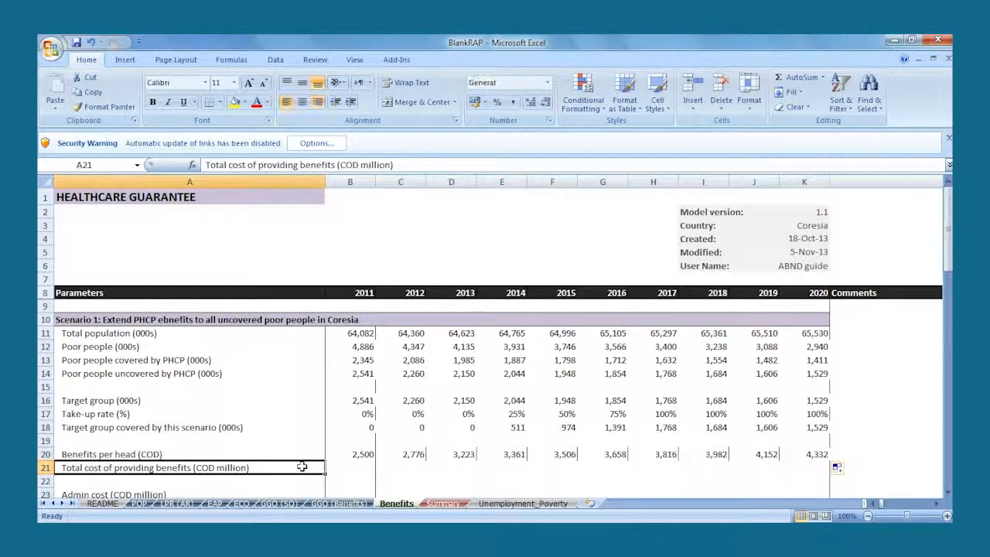
left_click(348, 470)
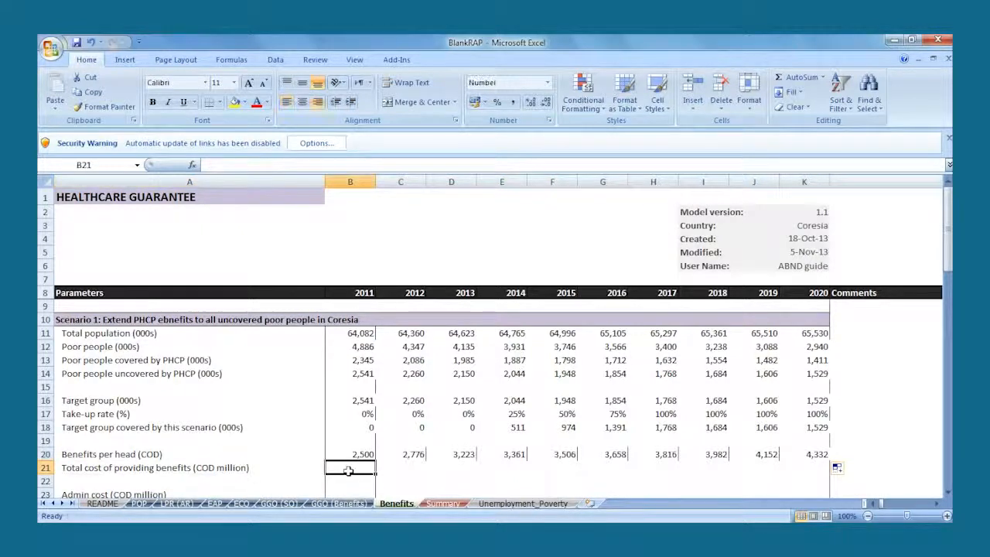
type("=")
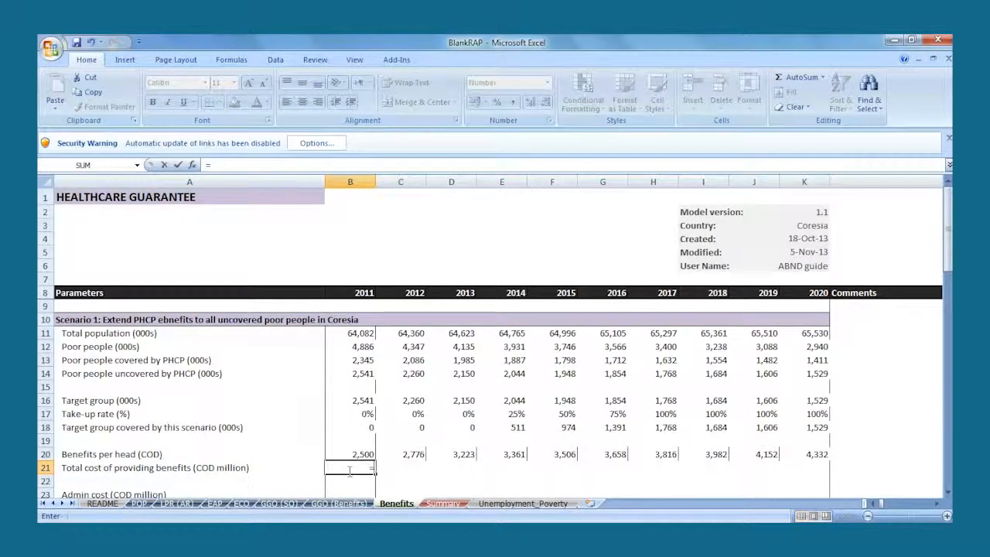
left_click(361, 425)
type("*")
left_click(362, 452)
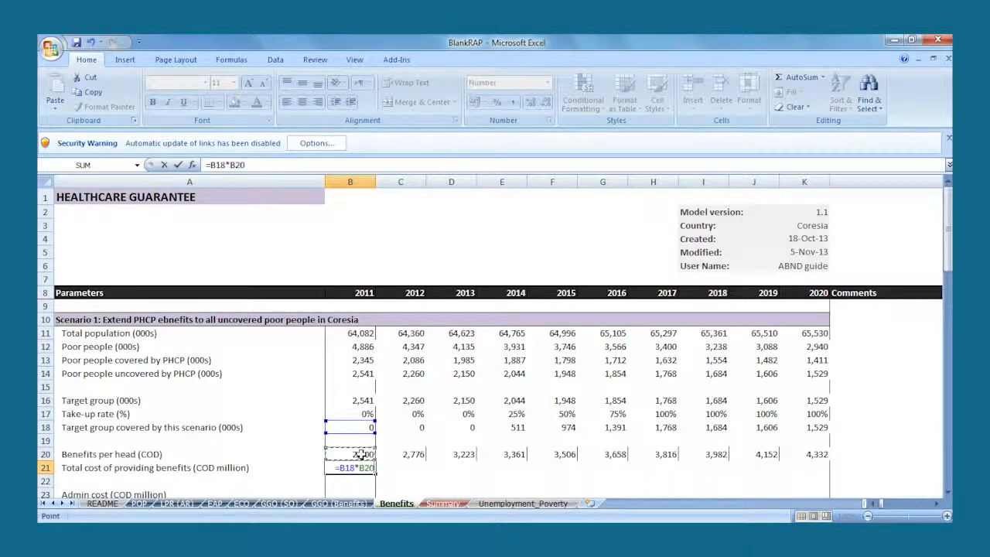
type("/1000")
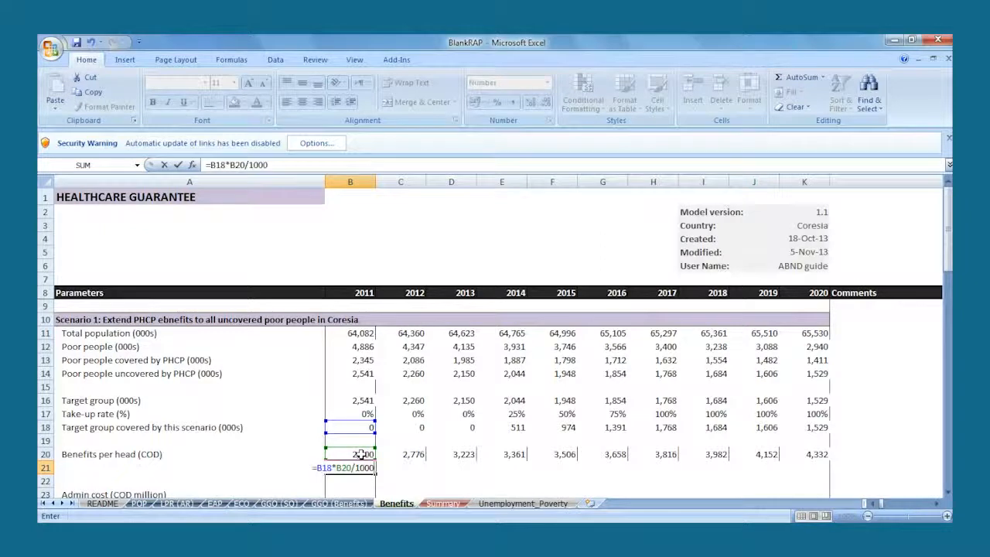
key("Return")
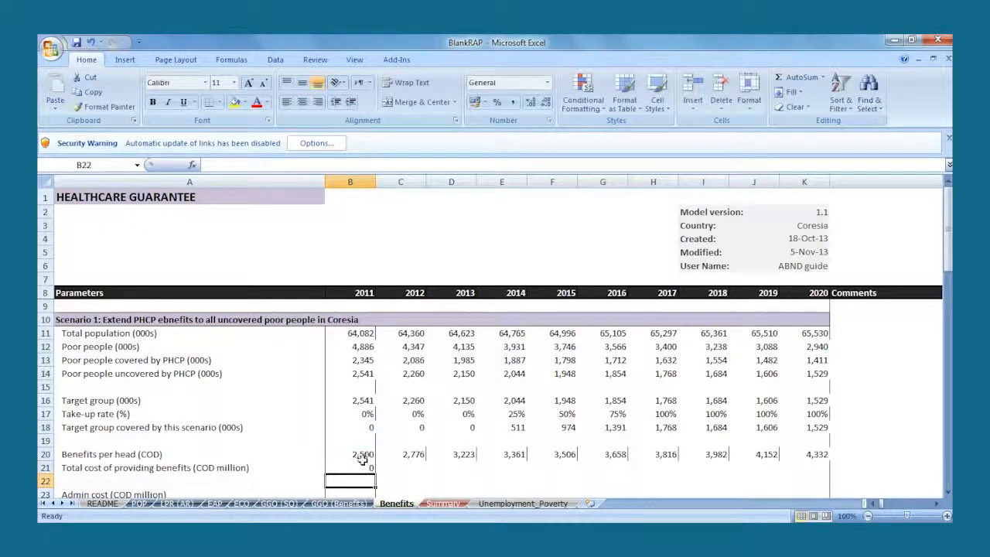
left_click(365, 465)
left_click_drag(374, 473, 837, 468)
left_click(529, 490)
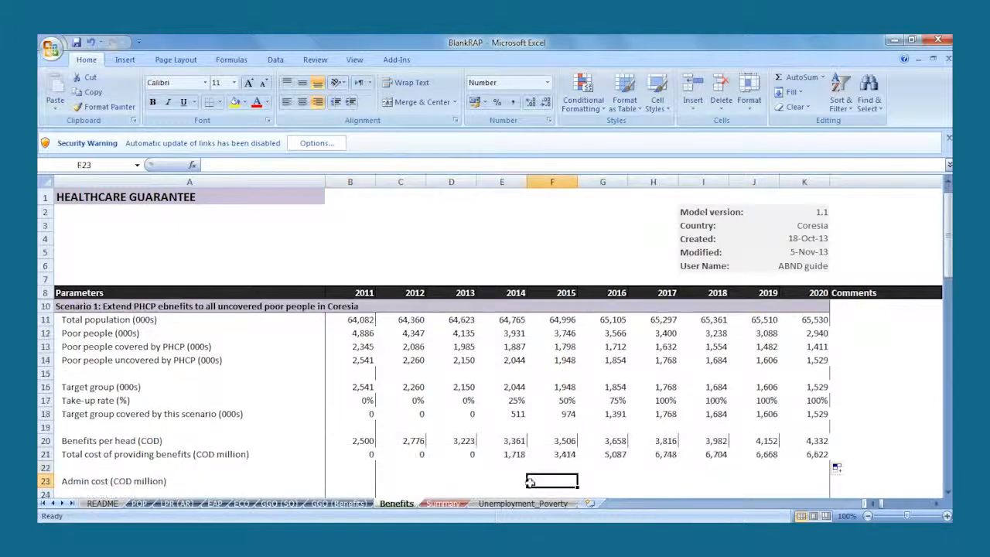
- Using the Case Studies assumption for targeted schemes, calculate the admin cost in B23 as 15%*B21 and fill it across to 2020
left_click(360, 484)
key("alt+Tab")
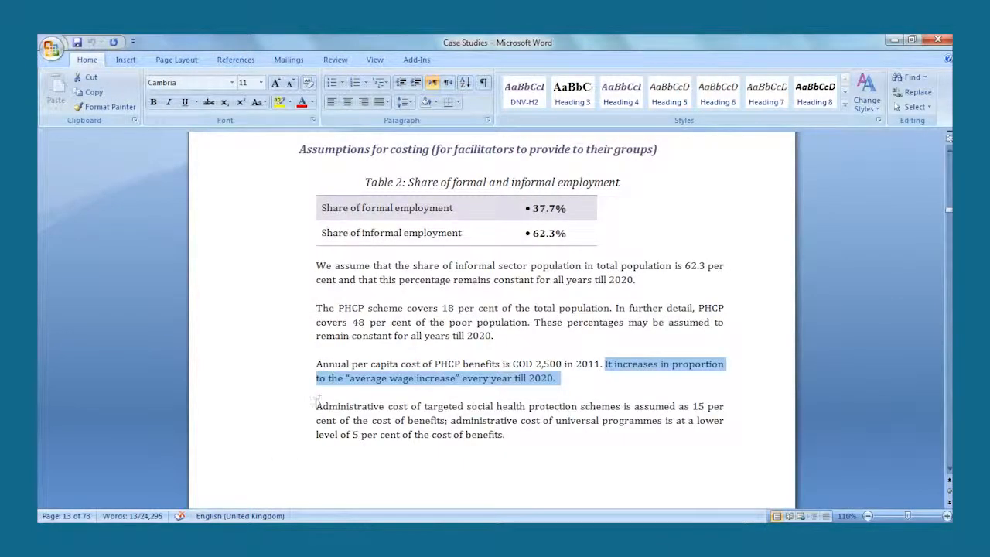
left_click_drag(316, 406, 445, 420)
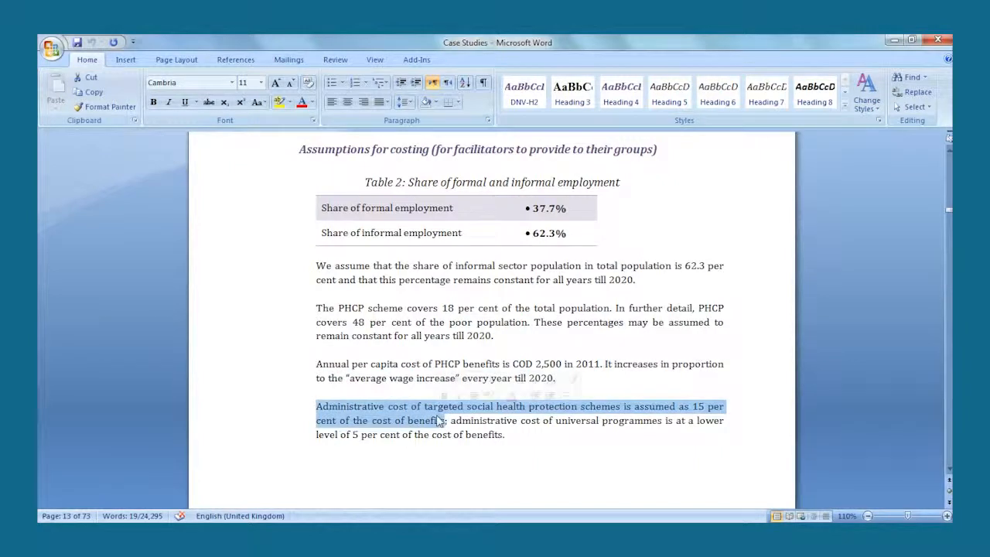
left_click(314, 532)
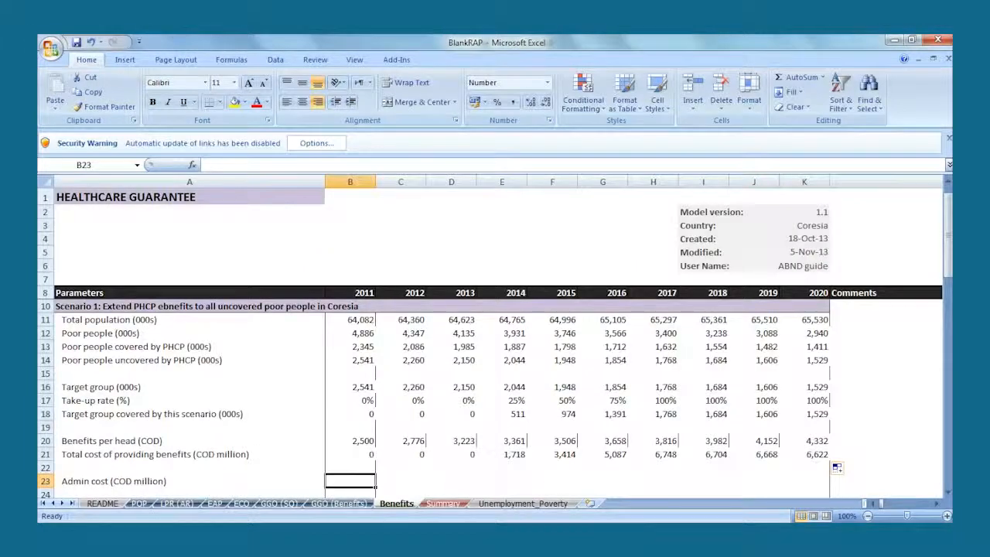
type("=15%*")
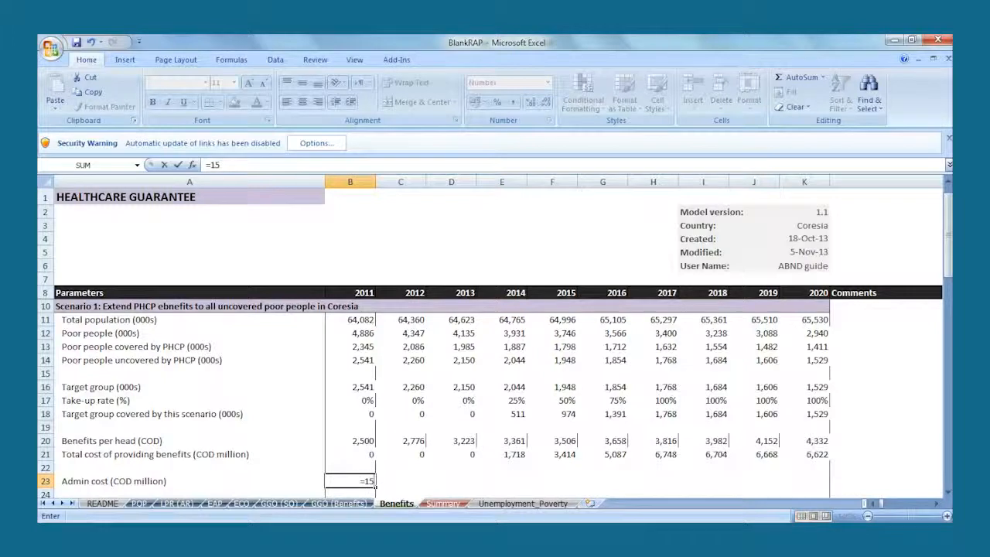
left_click(345, 453)
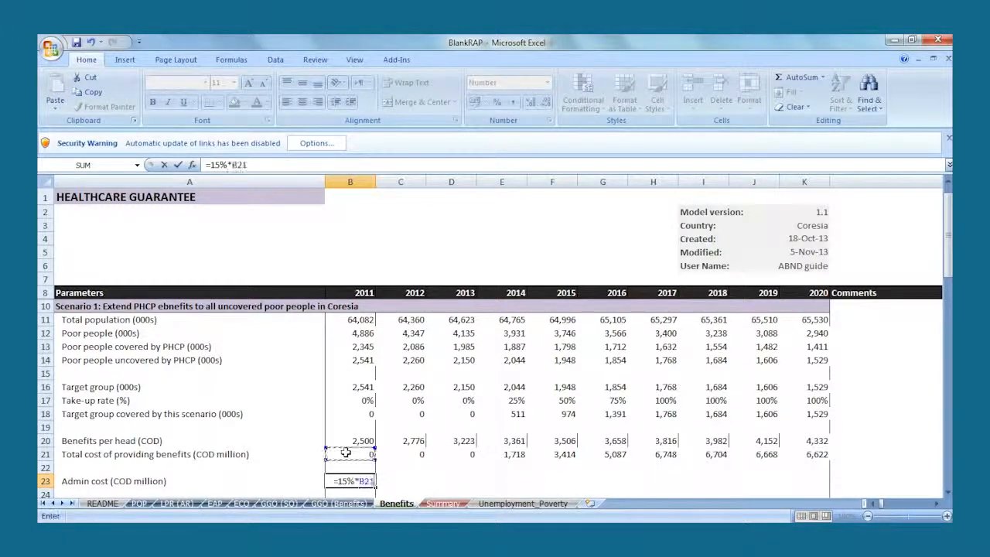
key("Return")
- Calculate the cost of Scenario 1 in B25 as B21+B23 and fill the formula across to 2020
left_click(364, 494)
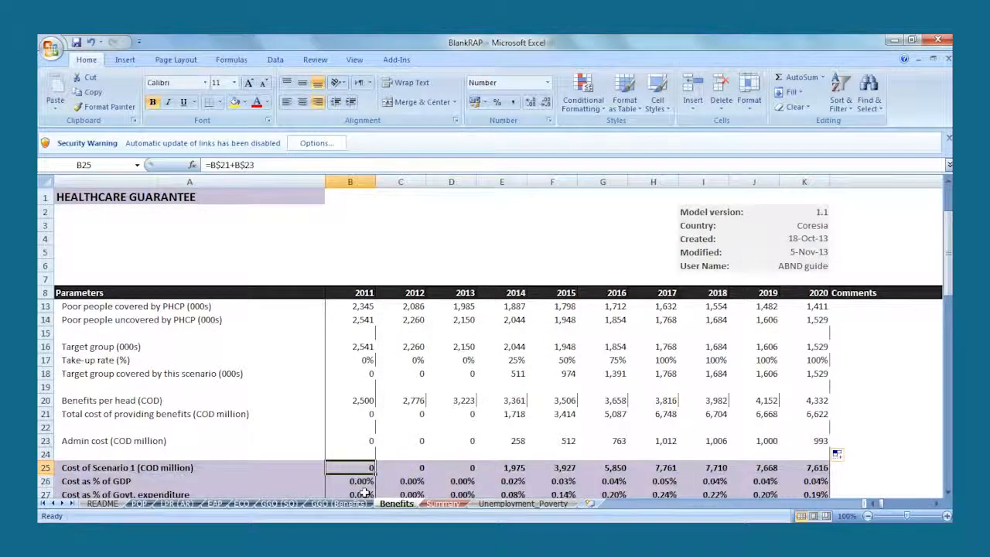
type("=")
left_click(354, 415)
type("+")
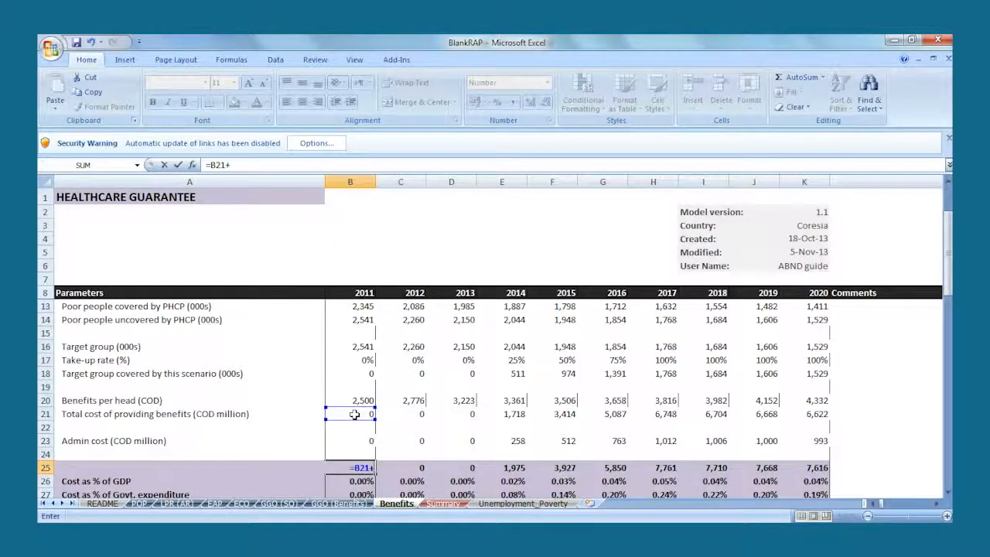
left_click(360, 441)
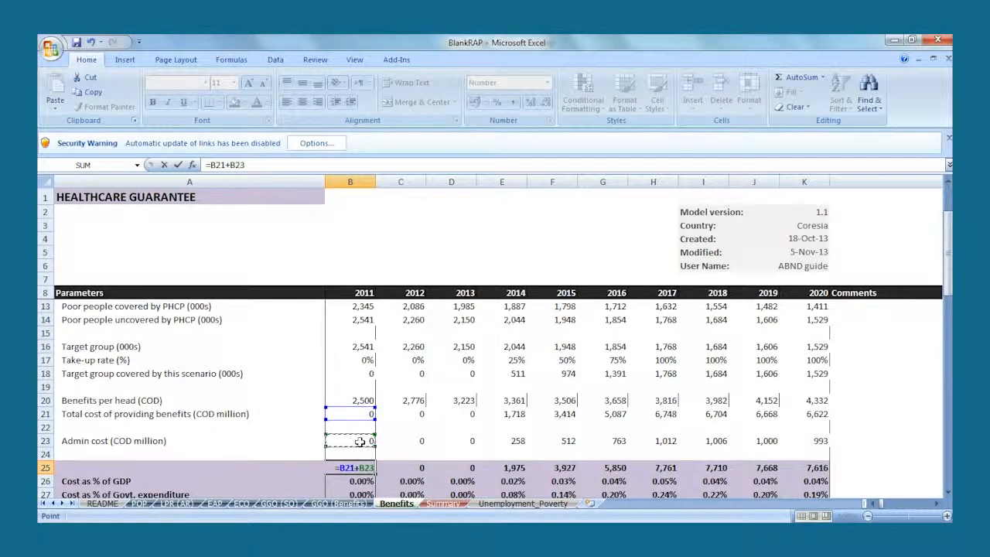
key("Return")
left_click(366, 466)
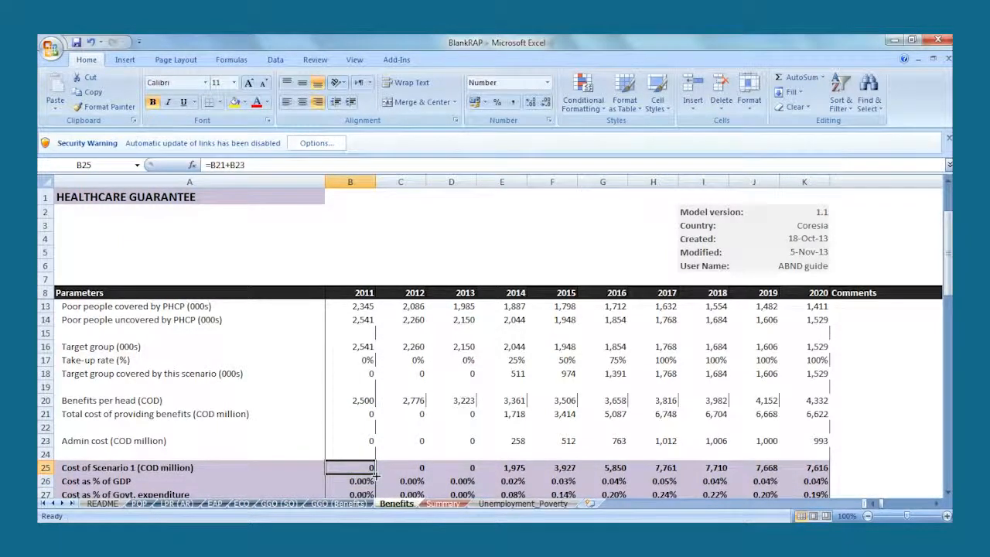
left_click_drag(375, 474, 830, 477)
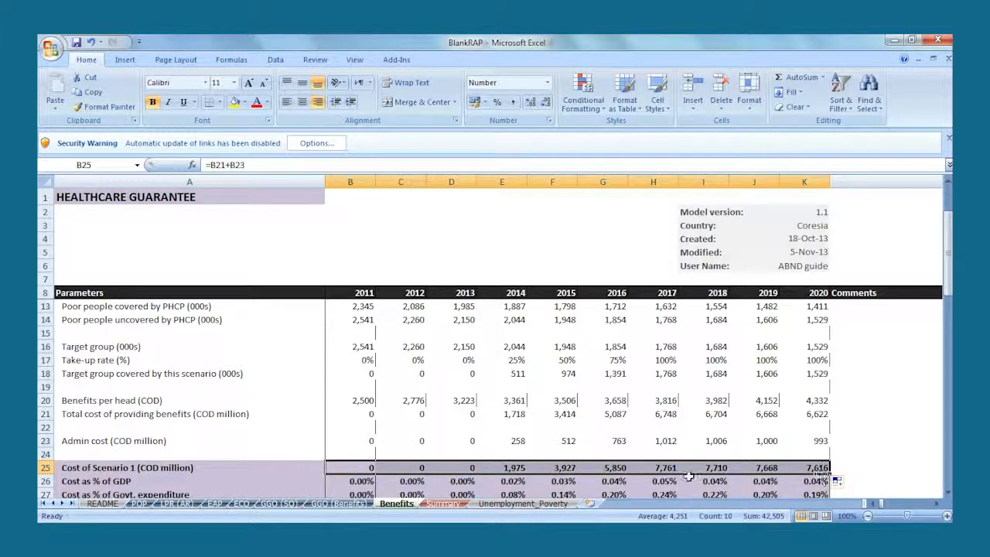
- Calculate the cost as % of GDP in B26 as B25/(ECO!H28*1000) and fill the formula across to 2020
left_click(361, 480)
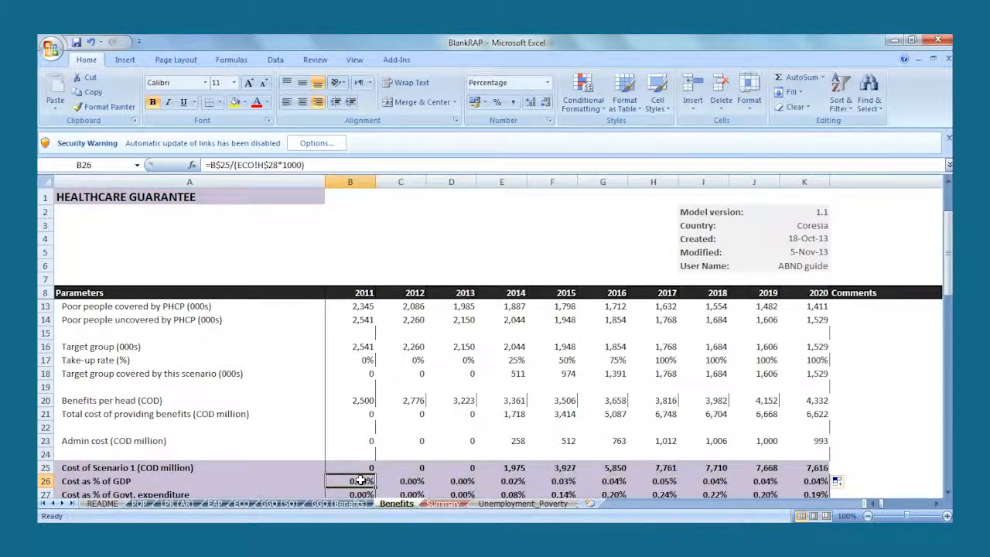
type("=")
left_click(356, 467)
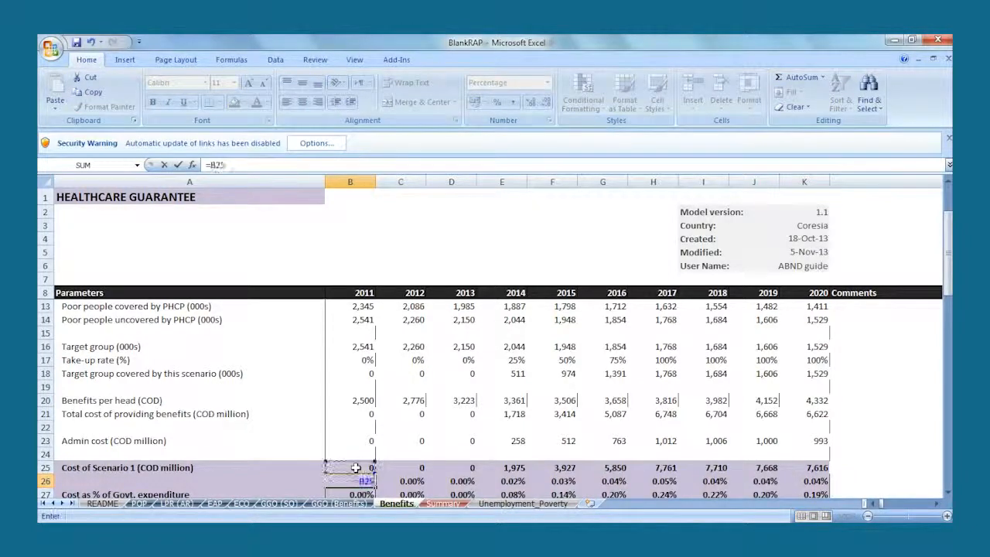
type("/")
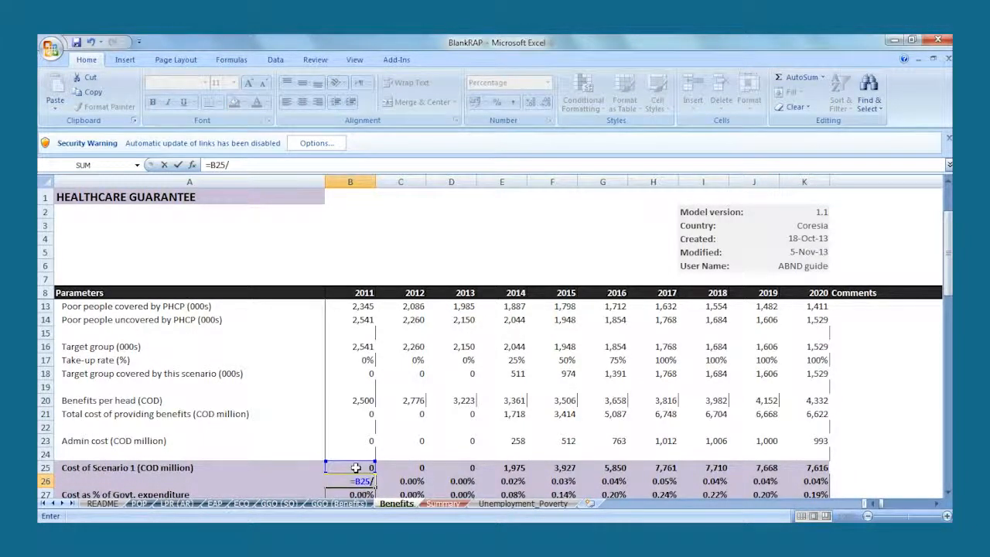
type("(")
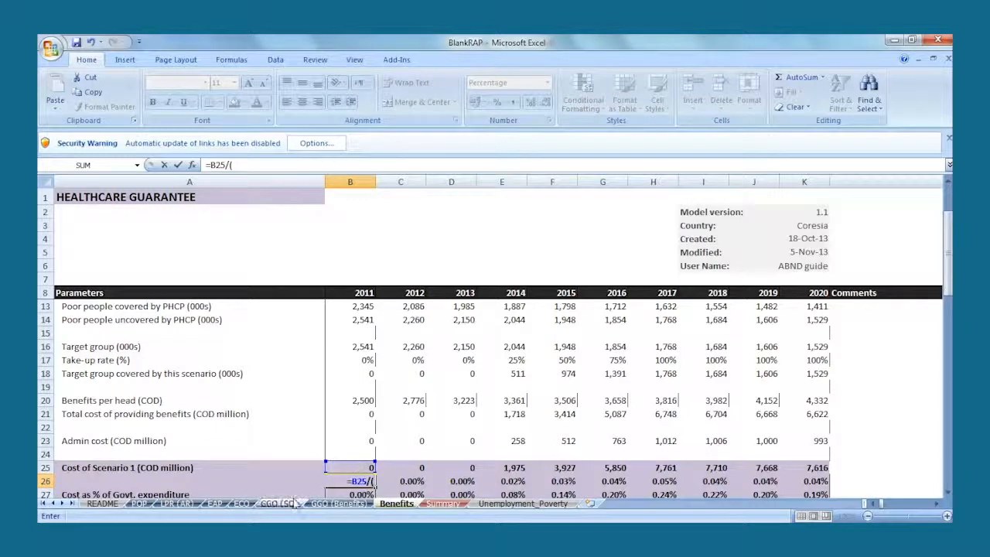
left_click(242, 503)
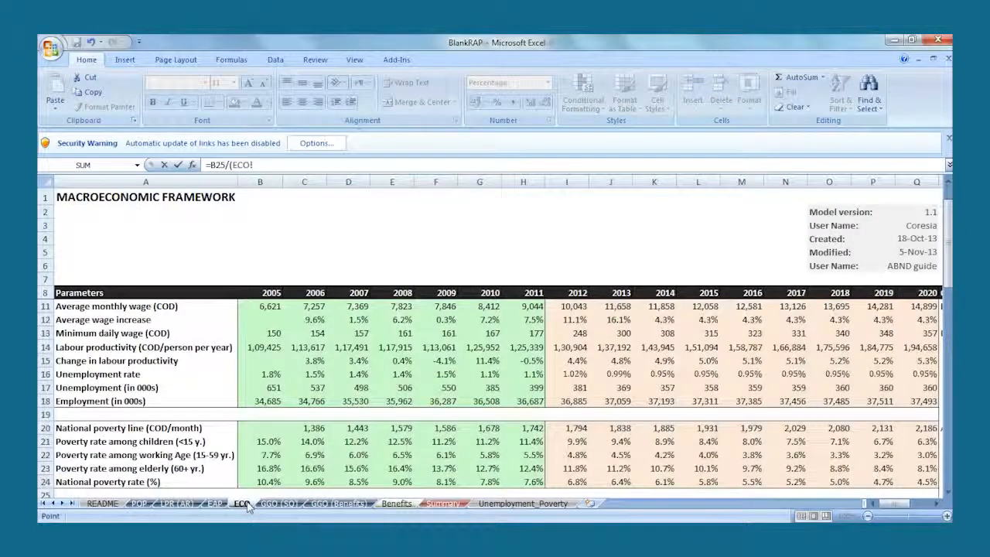
scroll(260, 456, "down", 5)
left_click(224, 306)
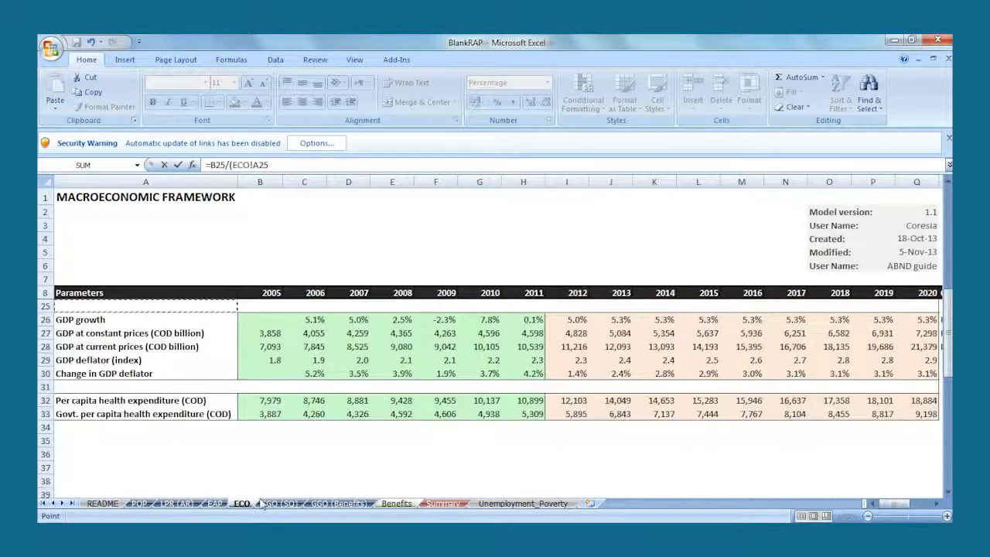
left_click(229, 346)
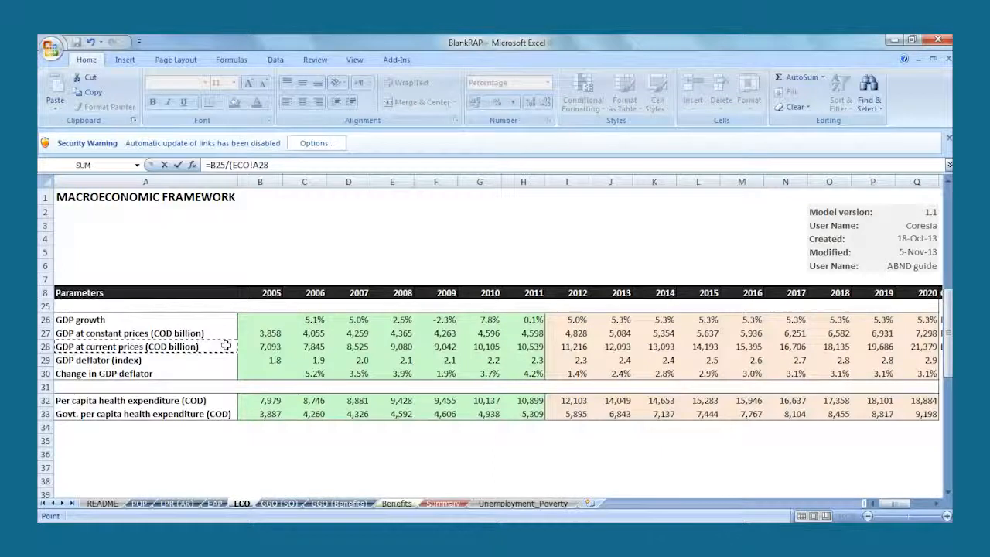
left_click(531, 350)
type("*1000")
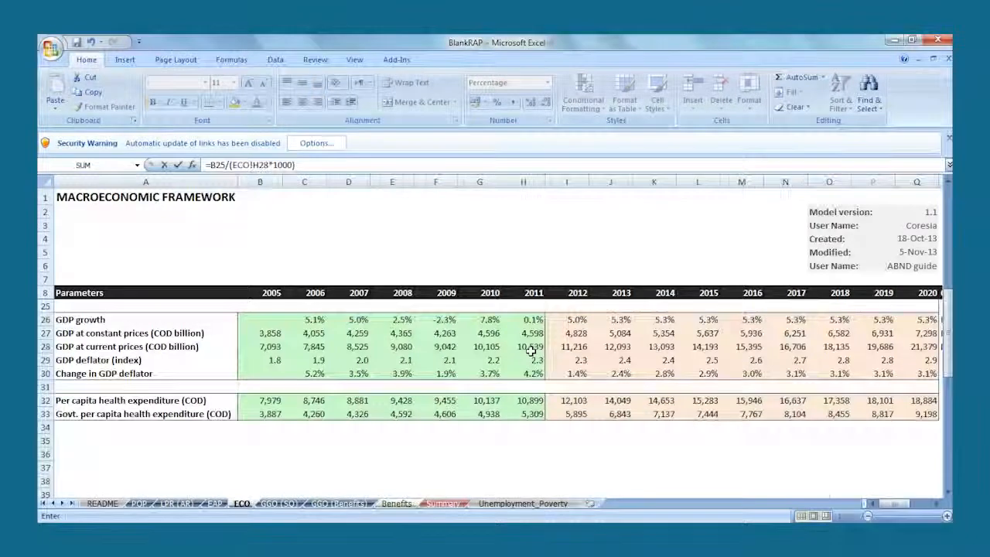
key("Return")
left_click(360, 466)
left_click_drag(375, 470, 804, 477)
- Calculate the cost as % of government expenditure in B27 as B25/('GGO (SQ)'!H11*1000) and fill it across to 2020
left_click(361, 480)
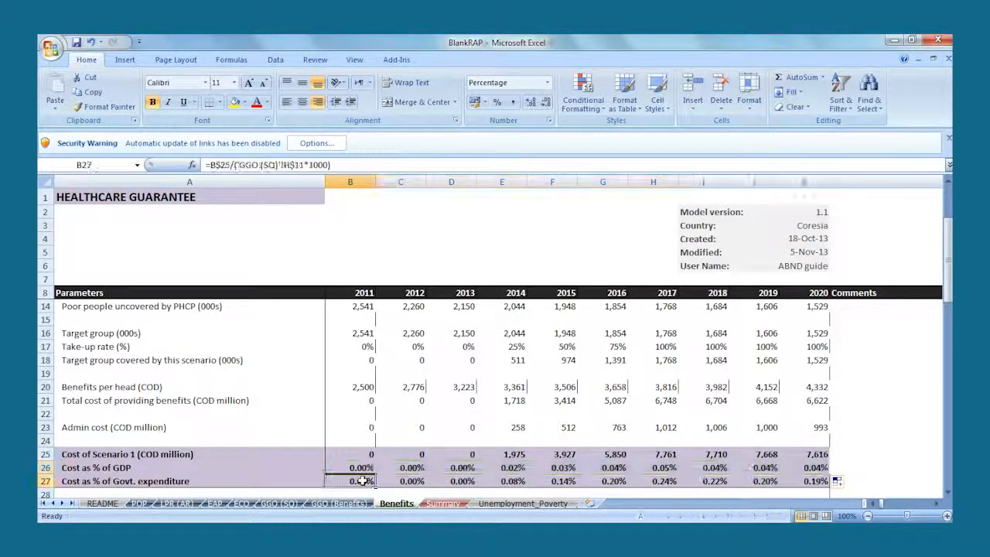
type("=")
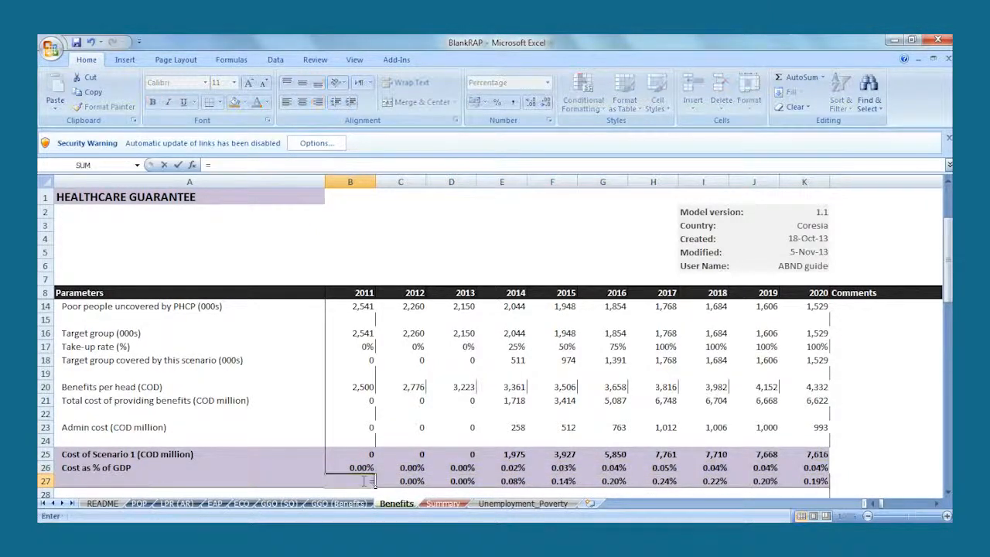
left_click(358, 456)
type("/(")
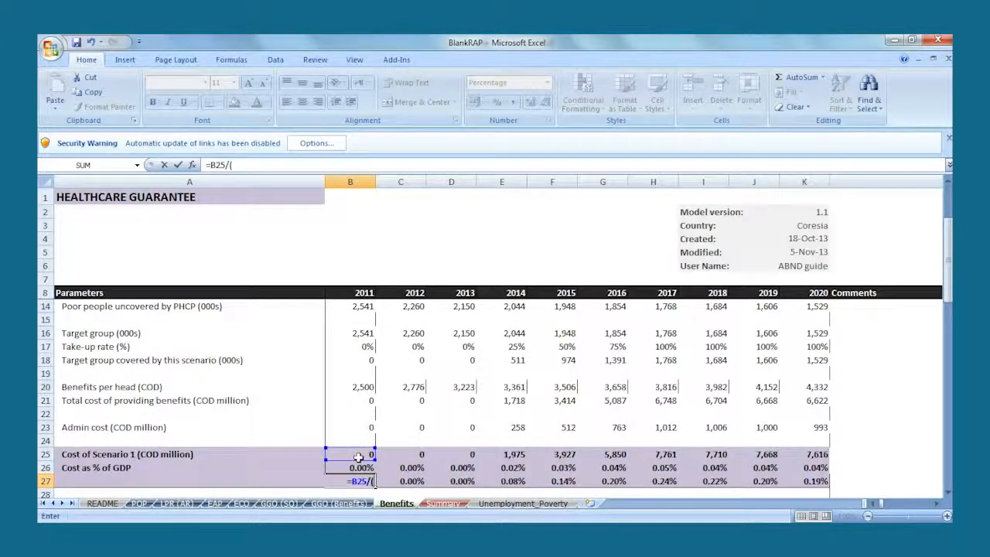
left_click(288, 504)
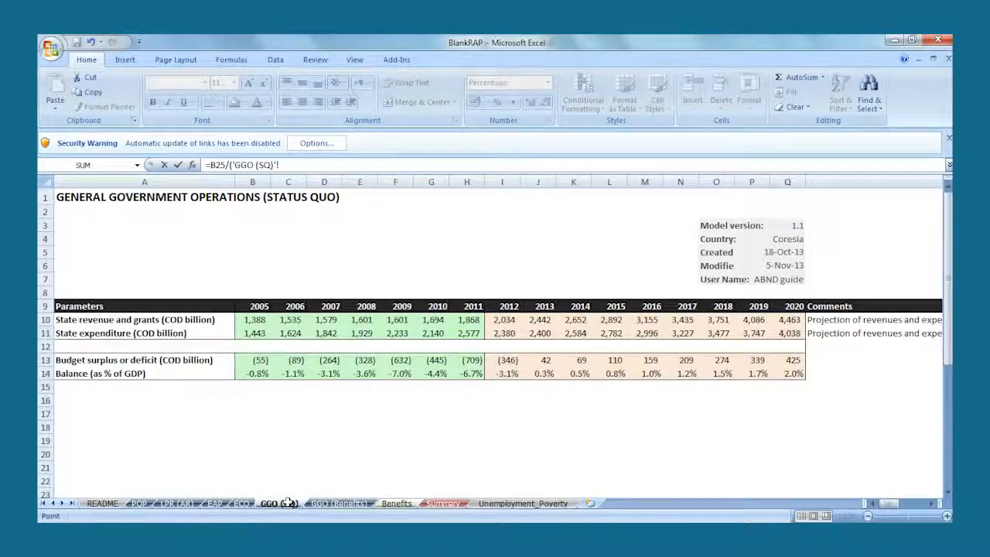
left_click(467, 334)
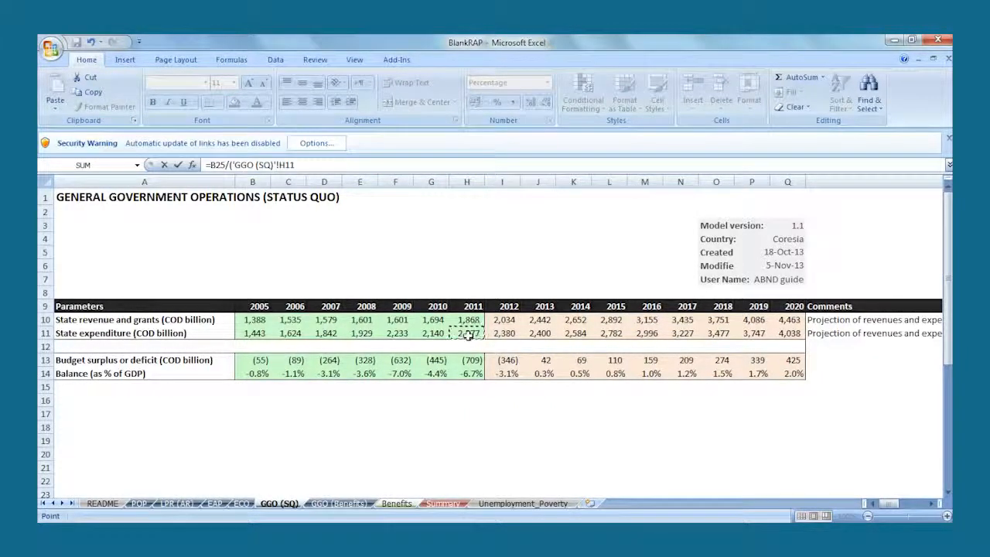
type("*1000")
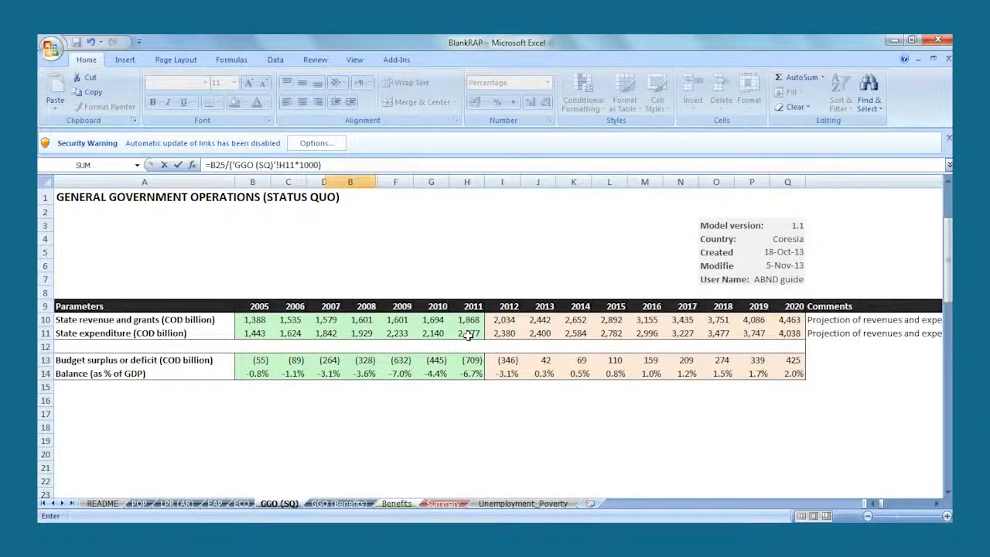
key("Return")
left_click(363, 467)
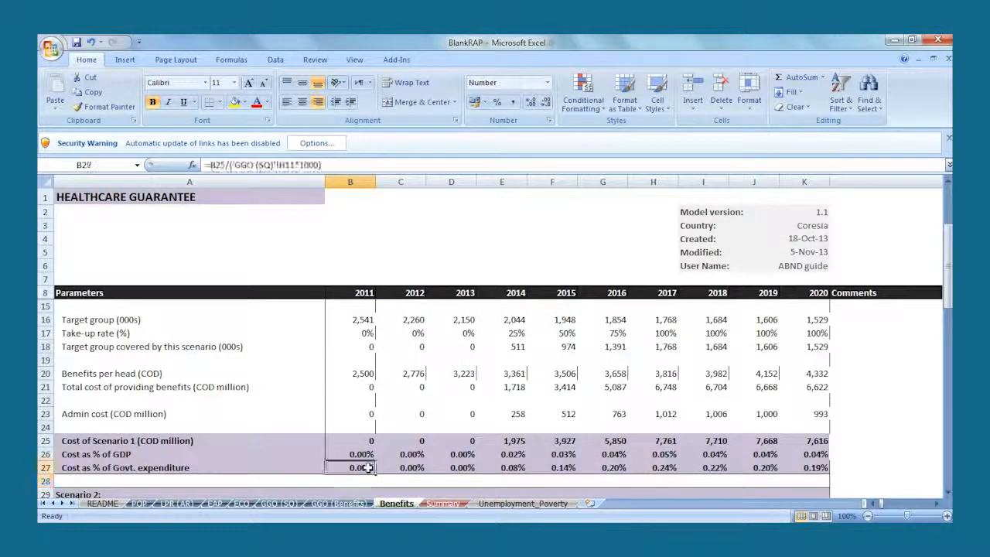
left_click_drag(375, 474, 829, 469)
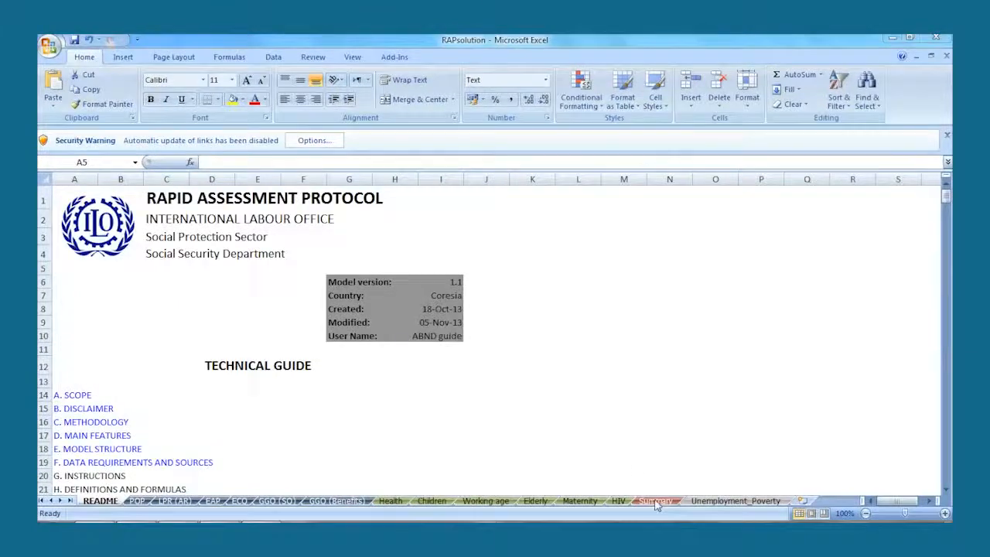
- In RAPsolution's Summary sheet, link the Health Scenario 1 title in A4 and its GDP share in B4 as Health!D29, filled across to 2020
left_click(655, 501)
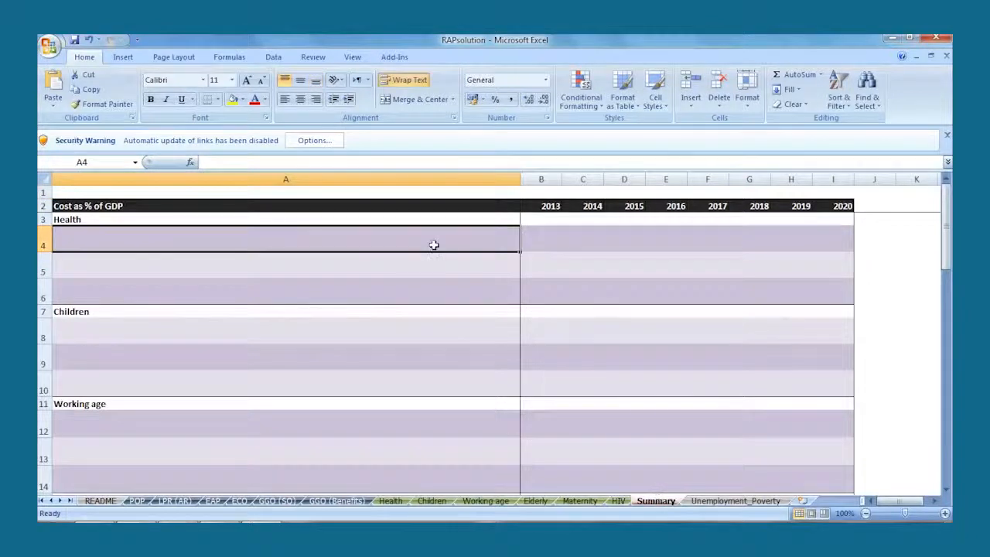
type("=")
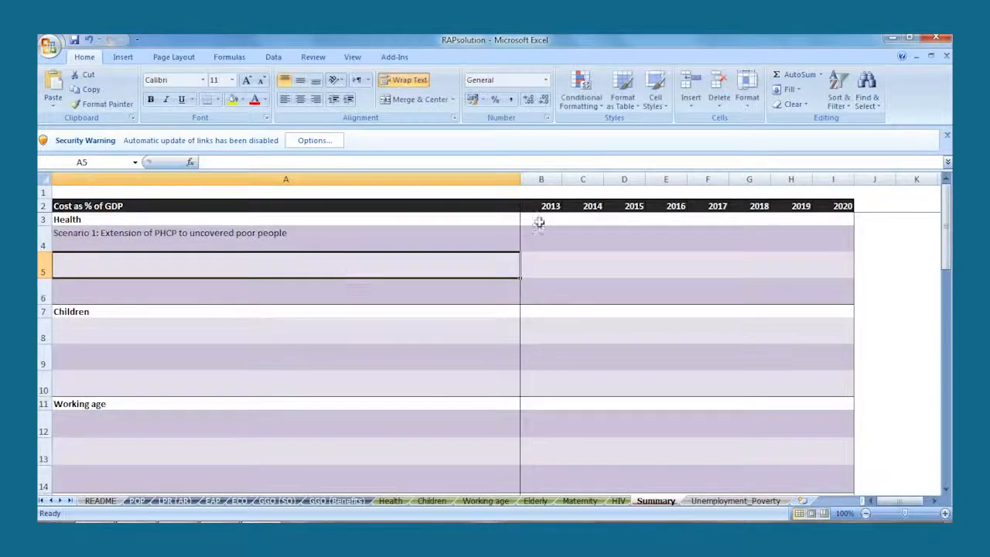
left_click(543, 234)
type("=")
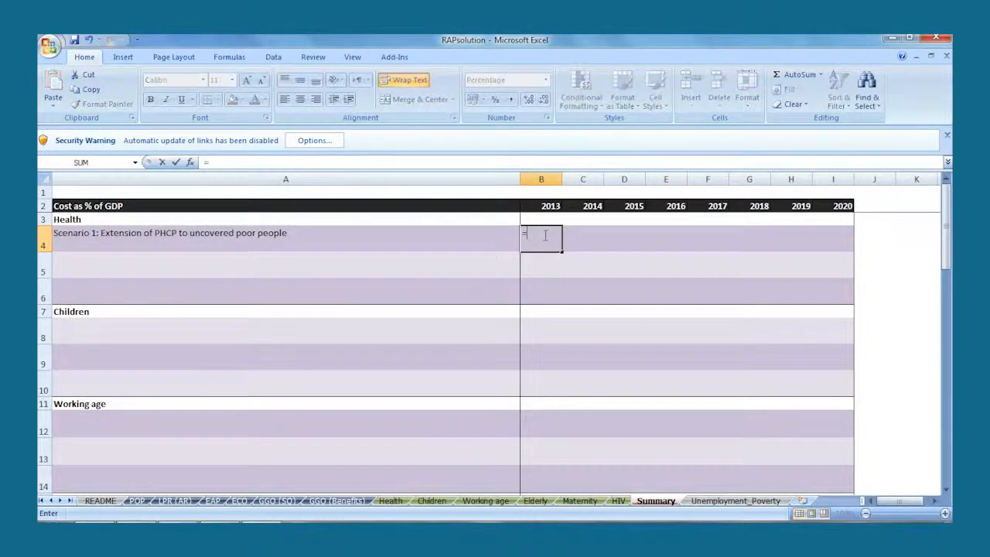
left_click(398, 500)
scroll(433, 386, "down", 5)
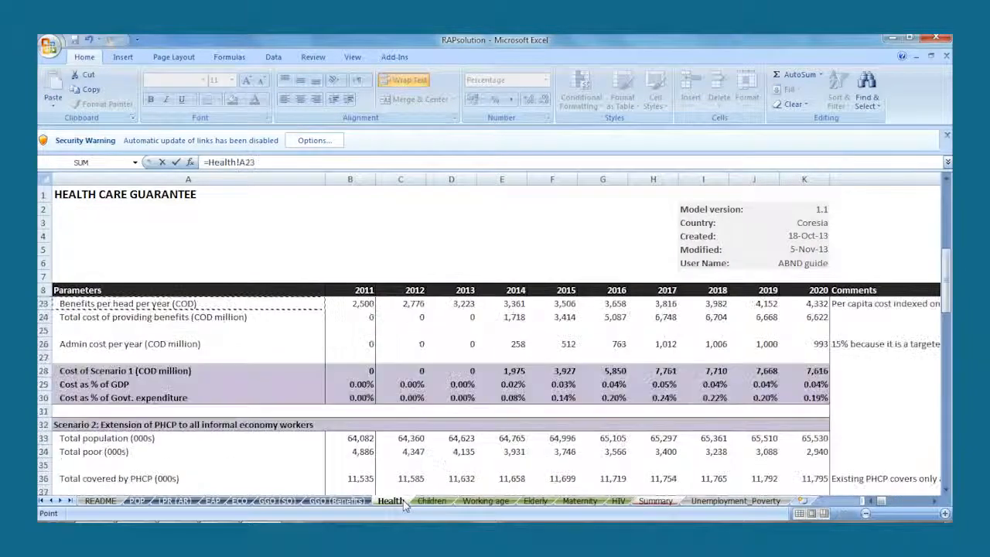
left_click(456, 372)
left_click(461, 383)
key("Return")
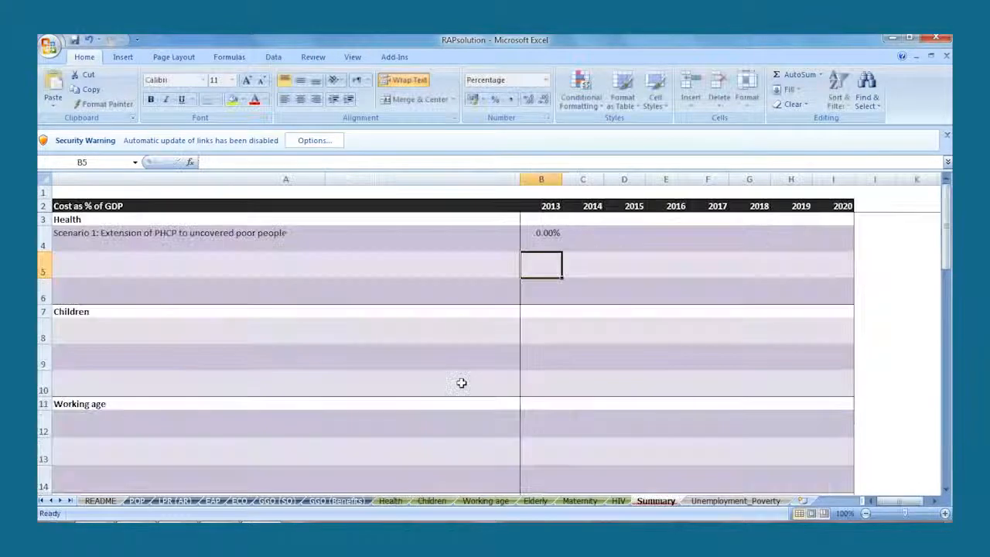
left_click(541, 236)
left_click_drag(562, 252, 867, 232)
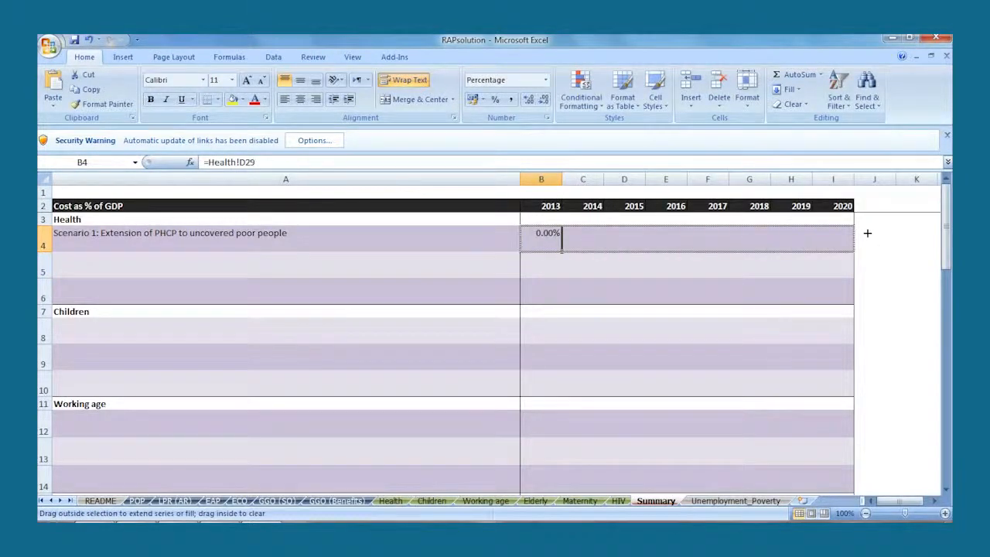
- Link Summary cell A5 to the Scenario 2 title on the Health sheet, covering PHCP extension to all informal economy workers
left_click(430, 273)
type("=")
left_click(391, 500)
left_click(308, 424)
key("Return")
- Link the Health Scenario 2 cost as % of GDP in Summary B5 as Health!D51 and fill it across to 2020
left_click(542, 259)
type("=")
left_click(390, 500)
left_click(452, 491)
key("Return")
left_click(541, 263)
left_click_drag(561, 276, 839, 256)
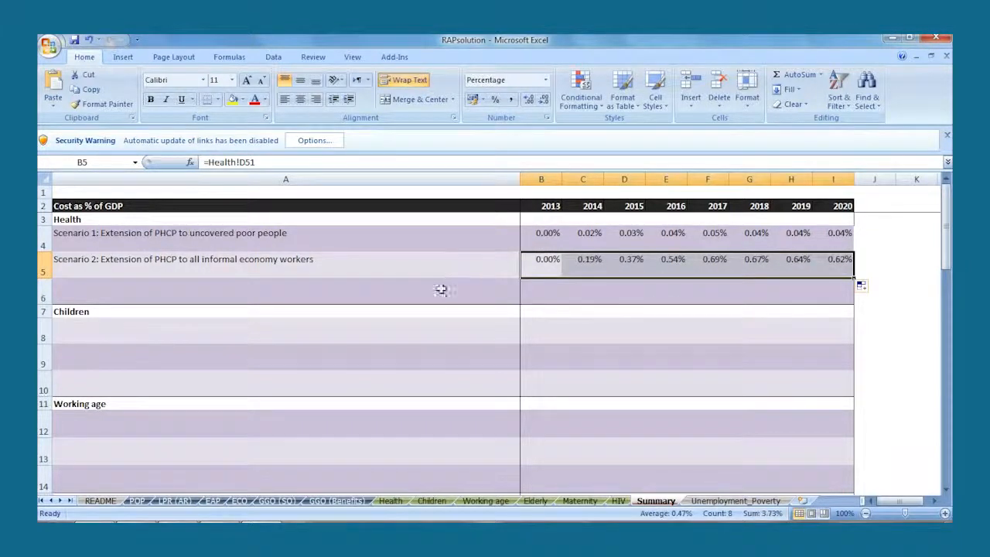
- Link Summary cell A6 to the Scenario 3 title on the Health sheet, covering the uncovered poor plus transportation allowance
left_click(441, 290)
type("=")
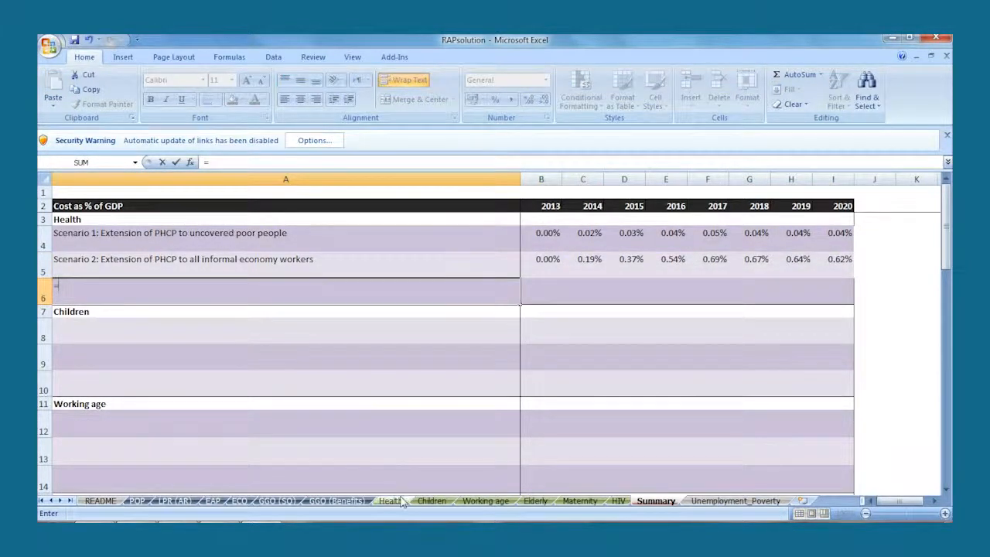
left_click(400, 501)
scroll(372, 438, "down", 5)
left_click(317, 347)
key("Return")
- Link Summary B6 to the 2013 cost as % of GDP of Health Scenario 3 and fill it across to 2020
left_click(525, 288)
type("=")
left_click(398, 501)
left_click(451, 396)
key("Return")
left_click(550, 292)
left_click_drag(561, 303, 854, 307)
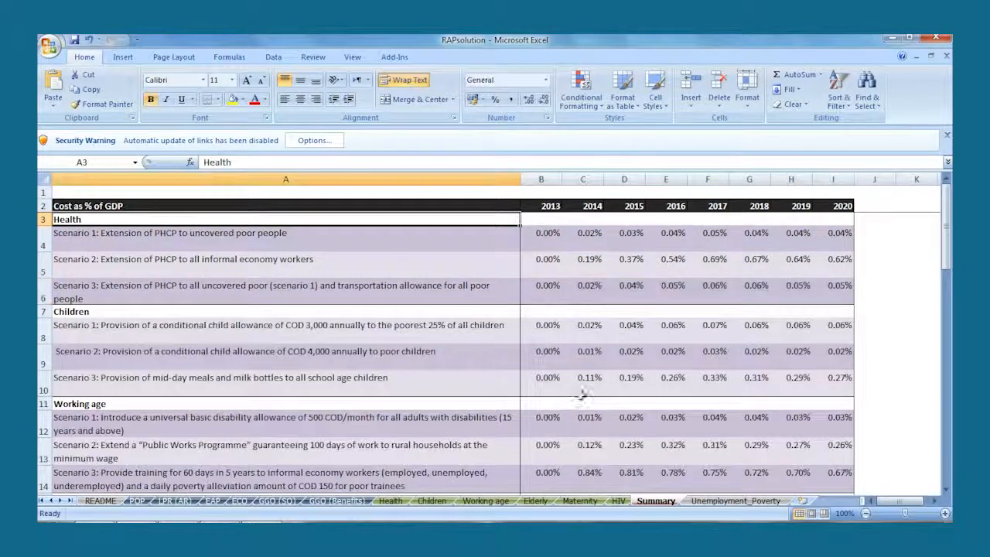
- In the Low scenario table, set Health in B29 to the Scenario 1 cost in B4 and fill it across to 2020
left_click(945, 437)
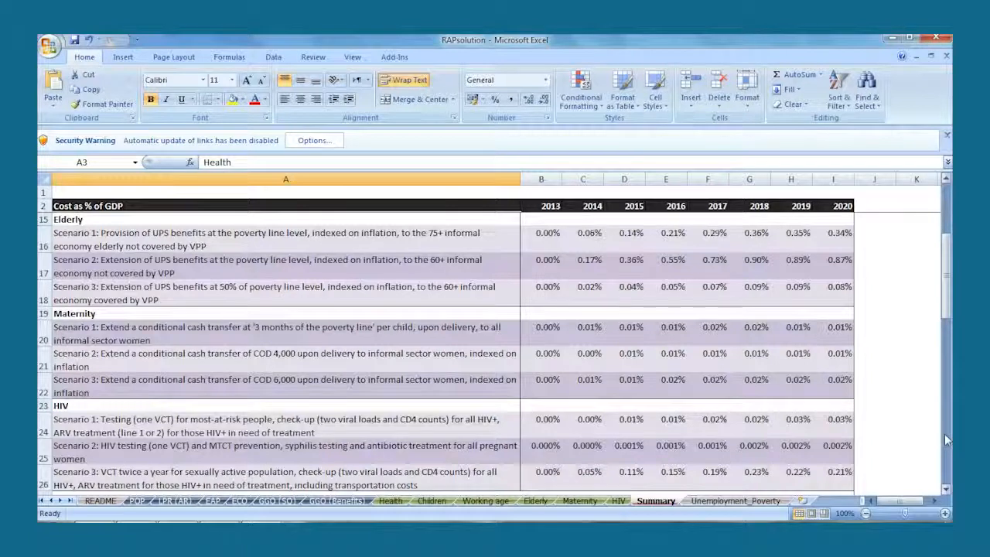
left_click(944, 436)
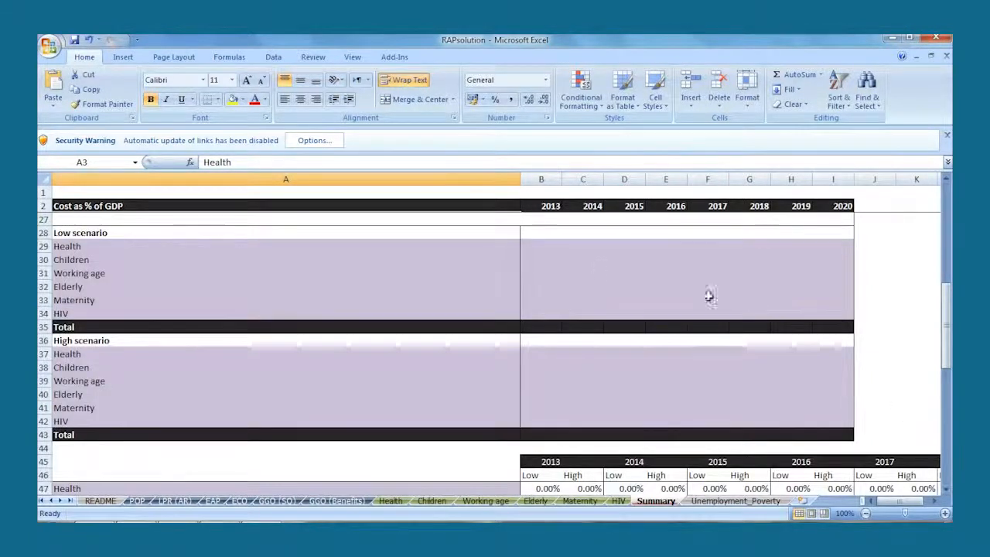
left_click(532, 246)
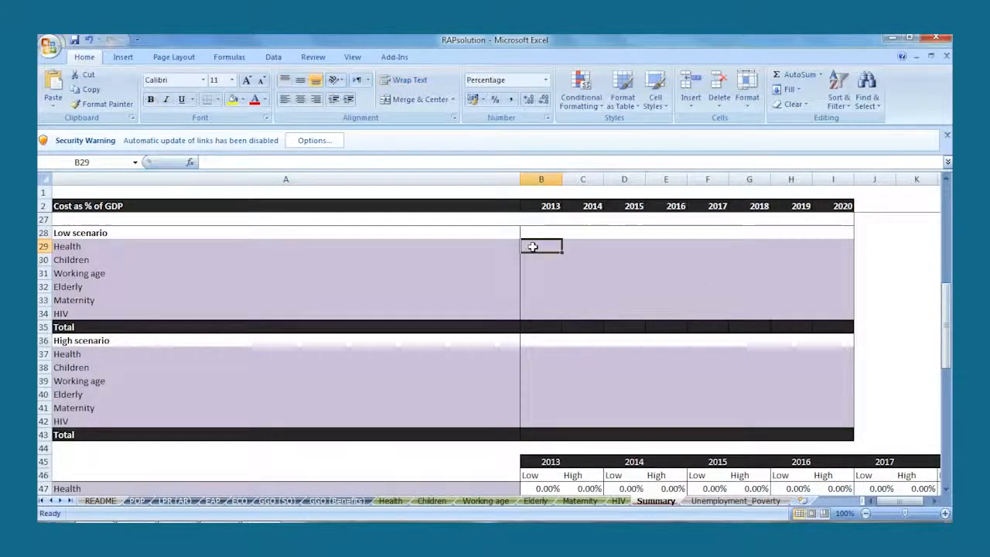
type("=")
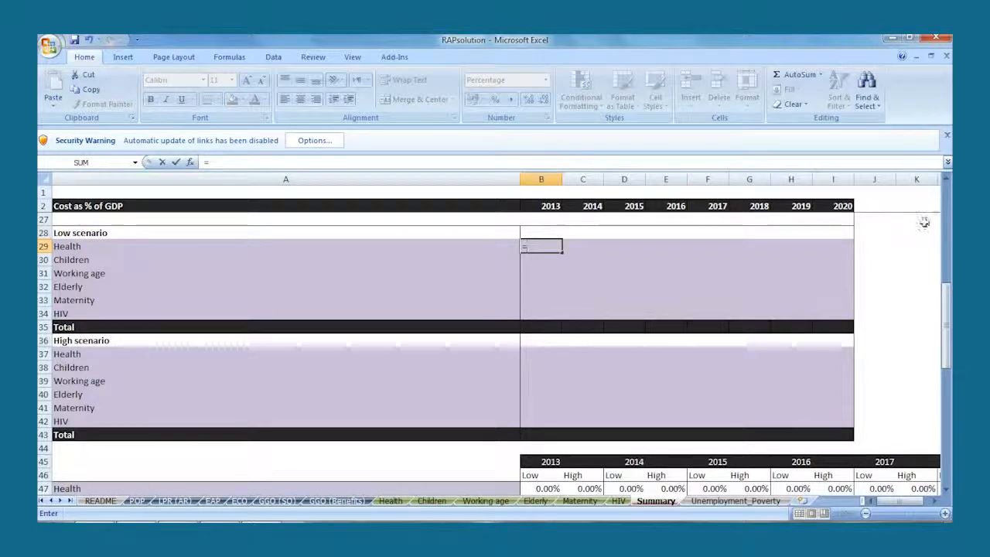
scroll(928, 221, "up", 8)
left_click(497, 245)
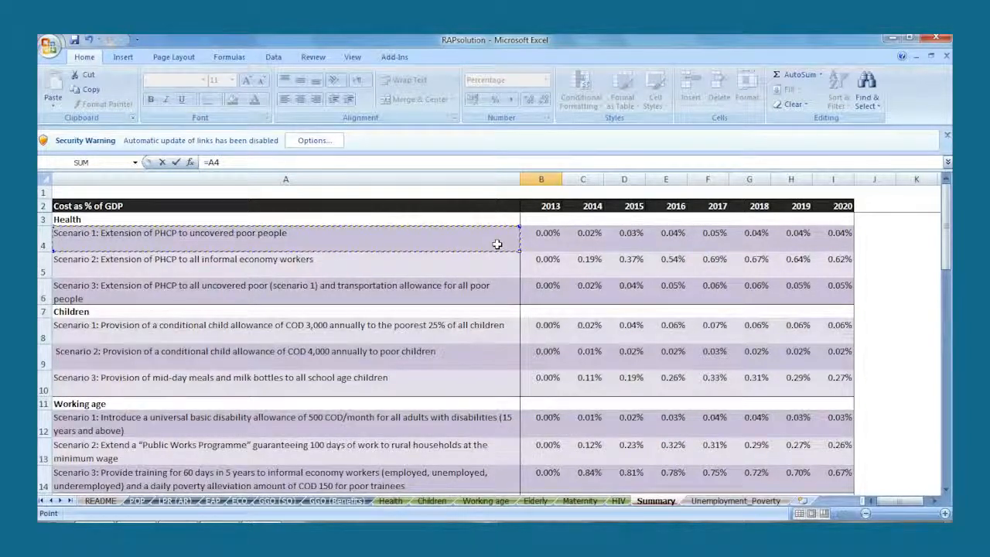
left_click(553, 242)
key("Return")
left_click(551, 458)
left_click_drag(555, 460, 847, 462)
left_click(872, 474)
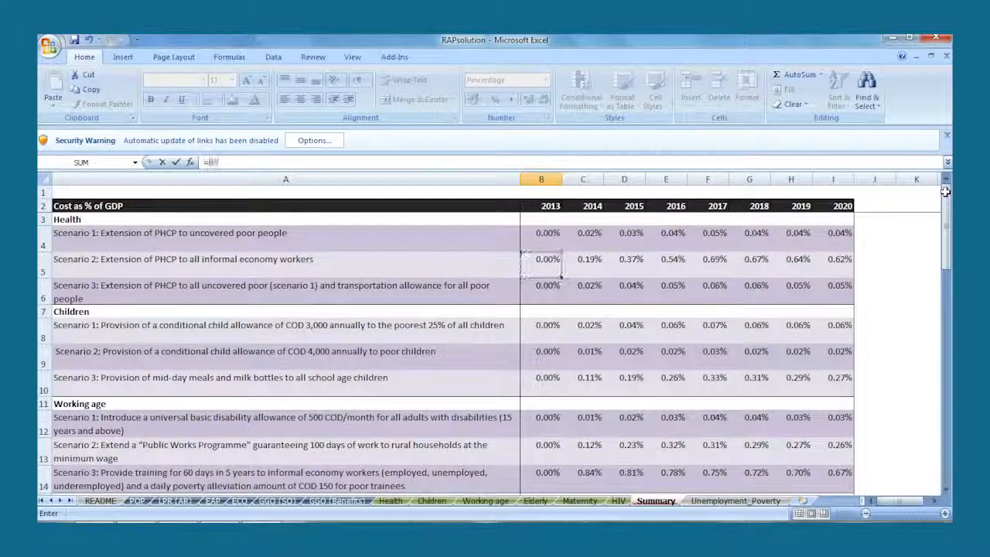
- In the High scenario table, set Health in B37 to the Scenario 2 cost in B5 and fill it across to 2020
left_click(545, 260)
key("Return")
left_click(544, 472)
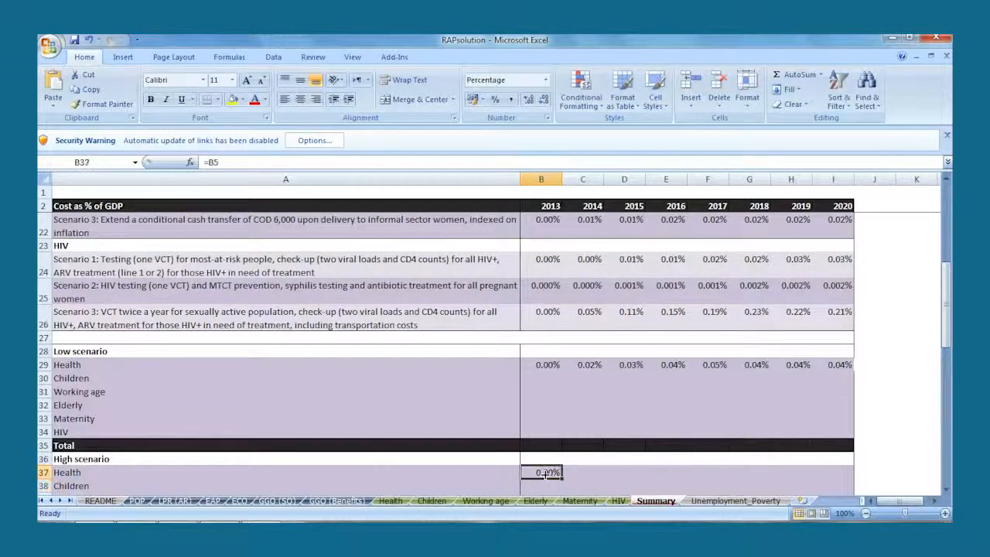
left_click_drag(562, 478, 843, 471)
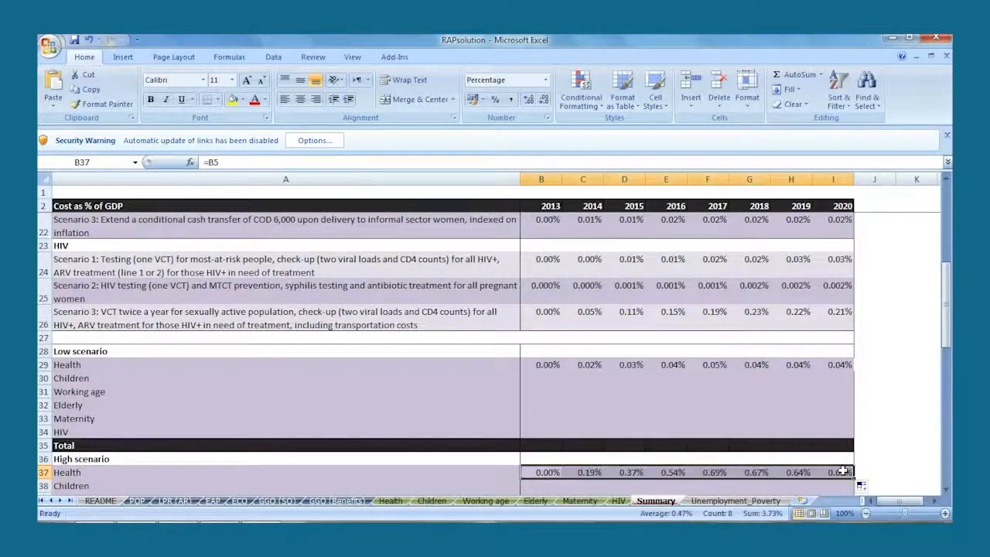
left_click(860, 461)
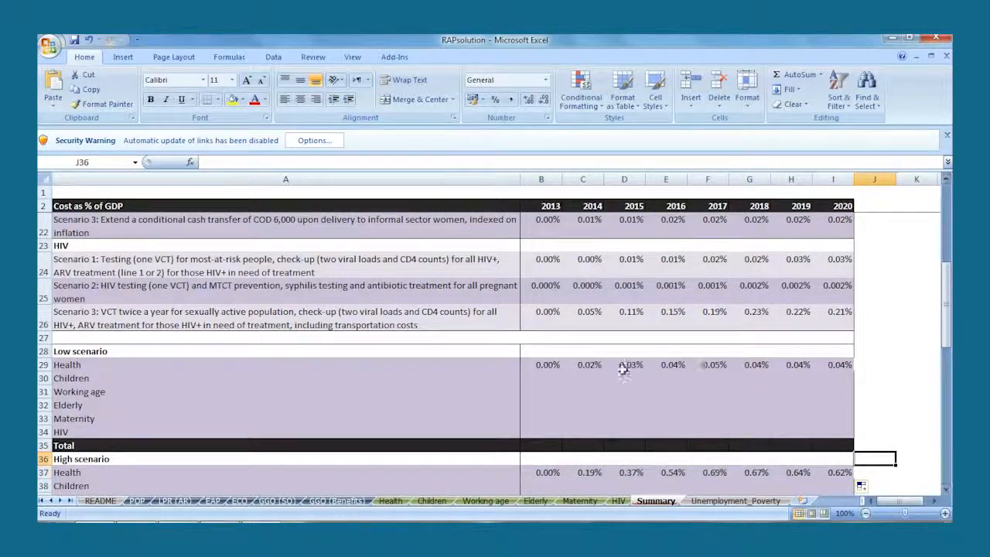
- In the Low scenario table, set Children in B30 to the Scenario 2 cost in B9 and fill it across to 2020
left_click(543, 377)
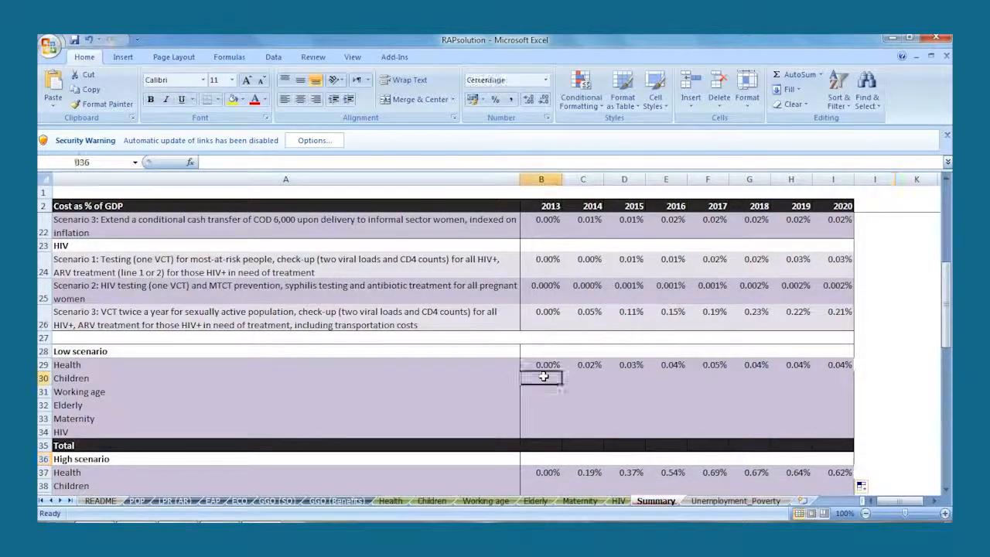
type("=")
left_click(942, 233)
left_click(945, 203)
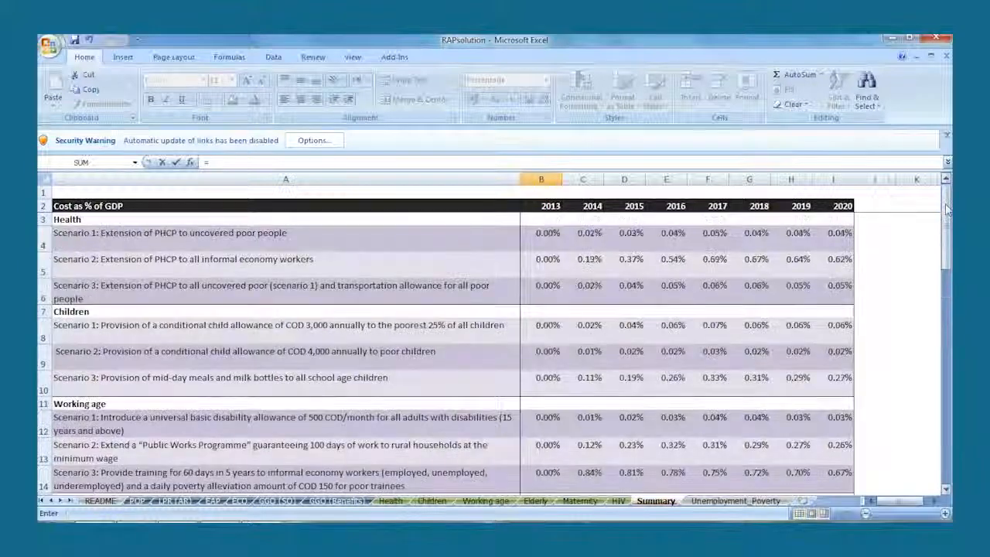
left_click(549, 351)
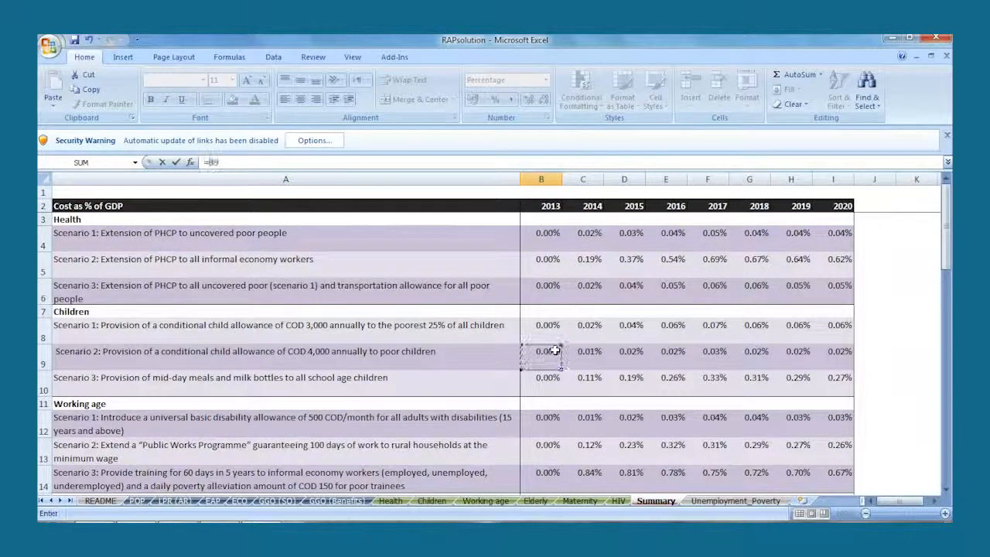
key("Return")
left_click(547, 472)
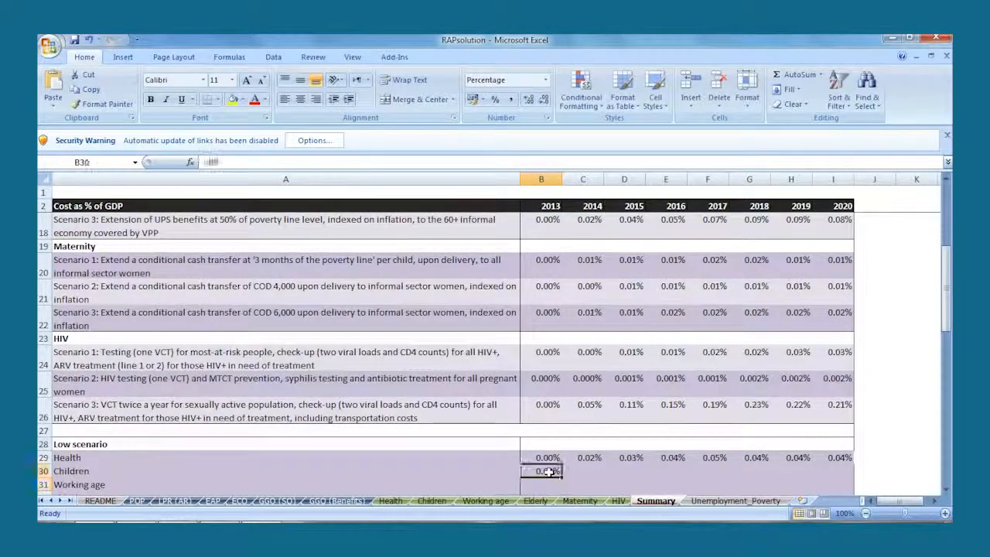
left_click_drag(561, 477, 846, 473)
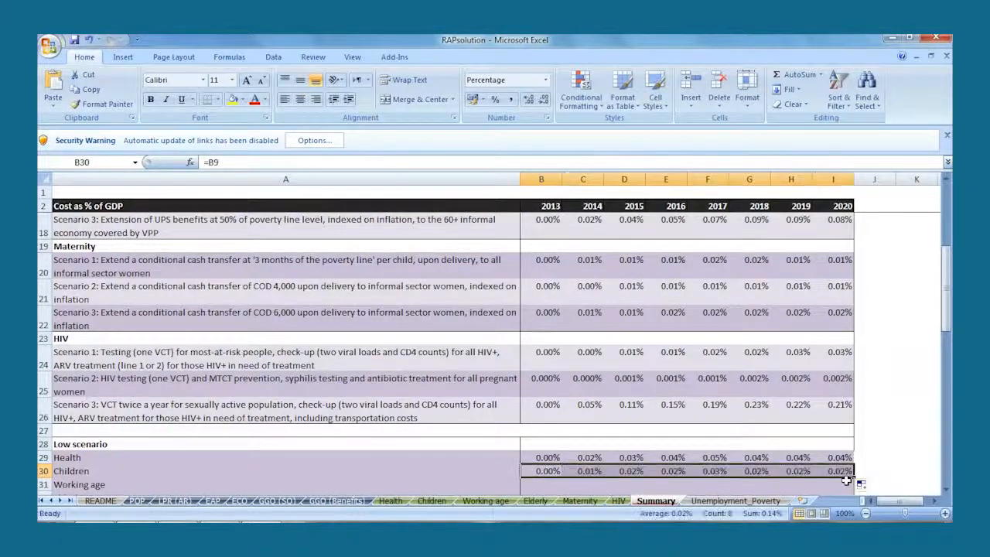
left_click(870, 473)
- In the High scenario table, set Children in B38 to the Scenario 1 plus Scenario 3 costs, =B8+B10, and fill it across to 2020
scroll(870, 477, "down", 5)
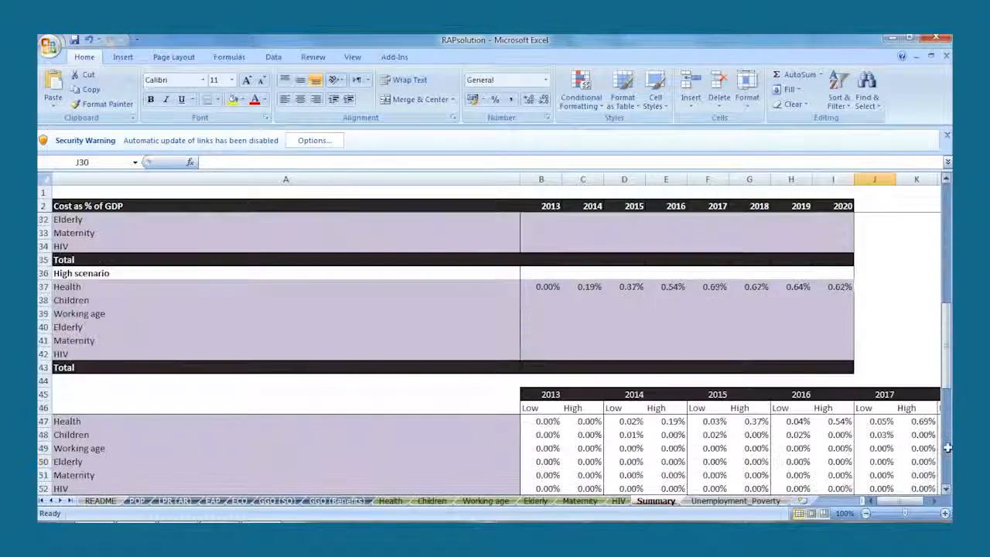
left_click(554, 305)
type("=")
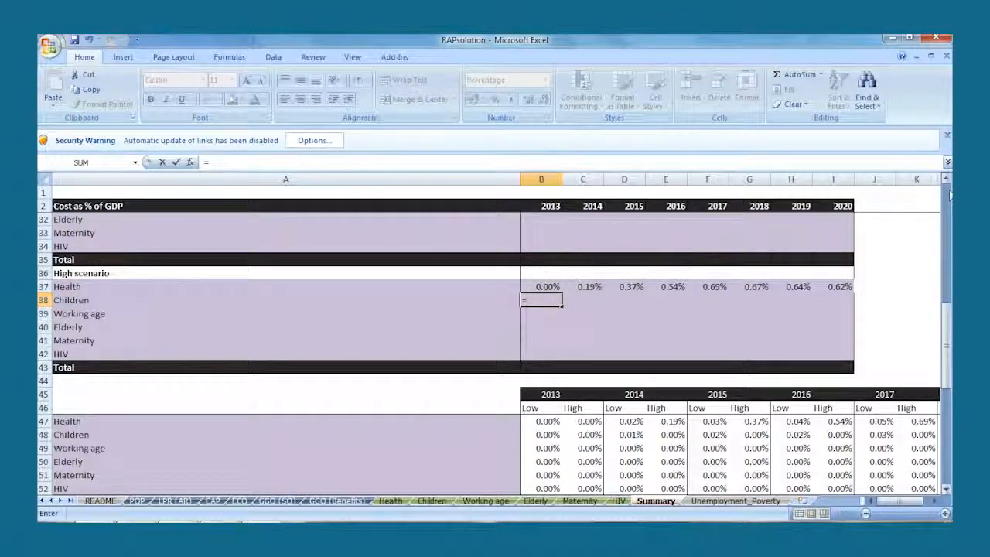
left_click(948, 191)
left_click(541, 330)
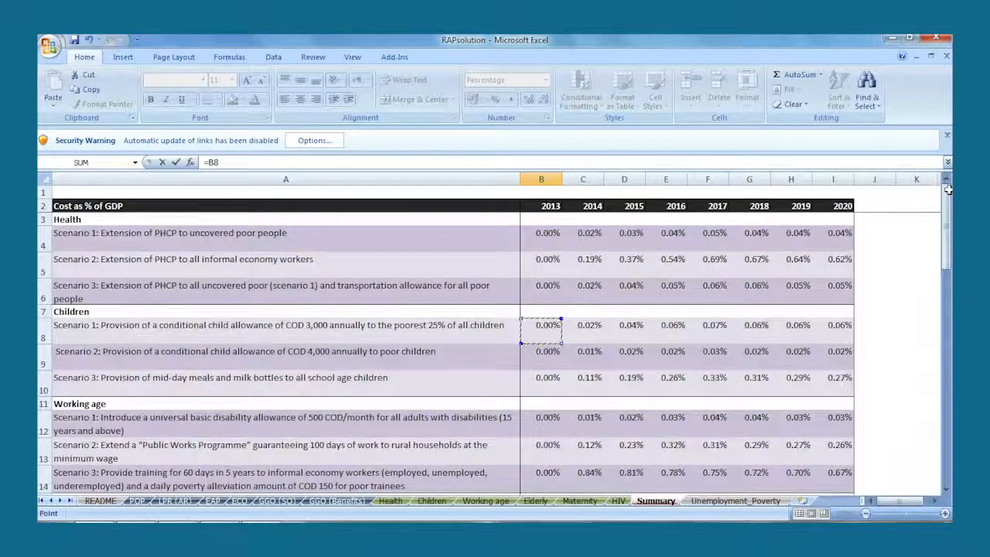
type("+")
left_click(545, 389)
key("Return")
left_click(548, 459)
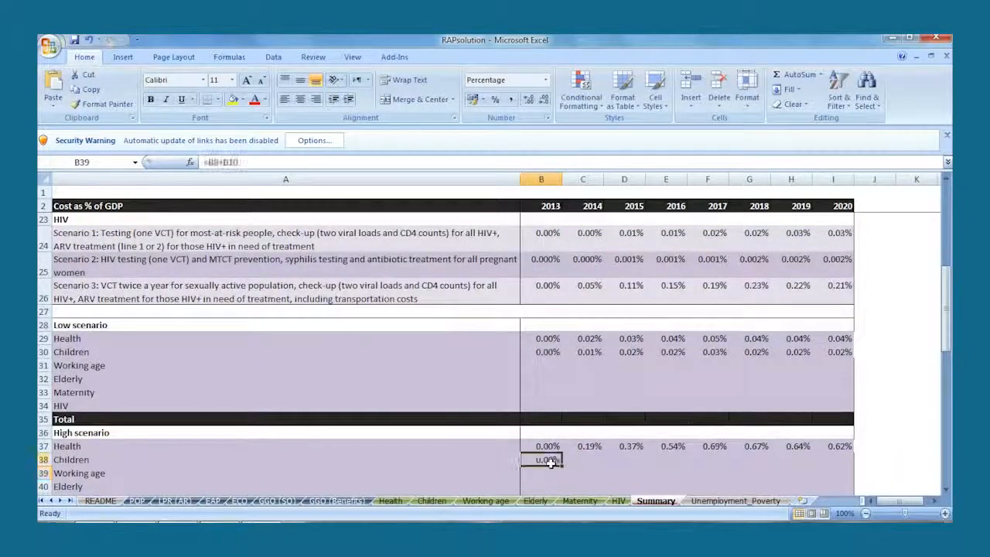
left_click_drag(562, 465, 833, 462)
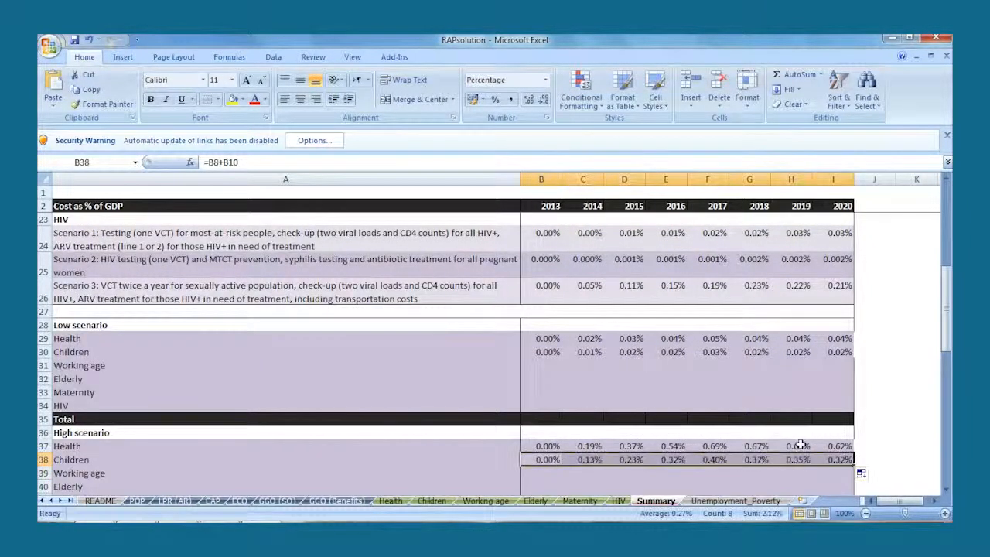
left_click(784, 419)
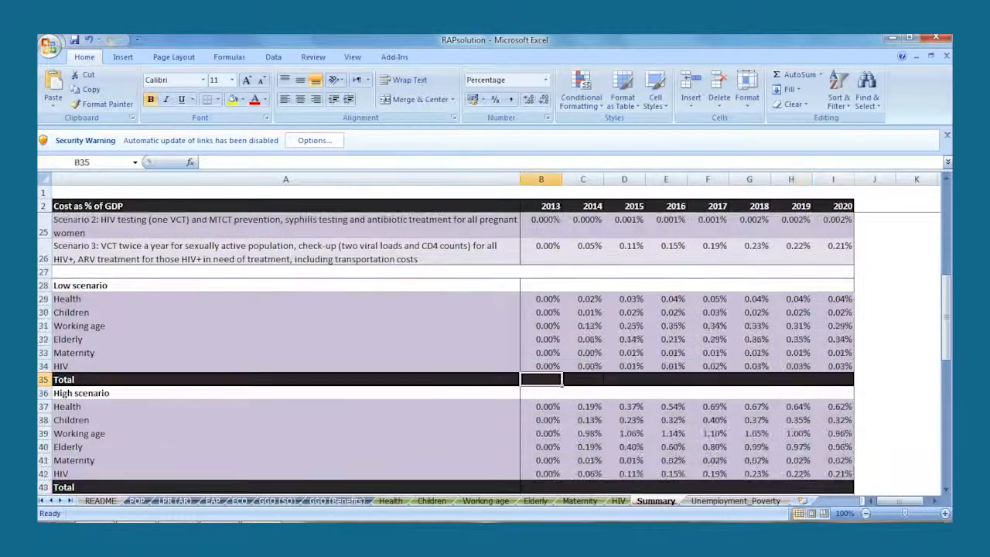
- Total the Low scenario rows from Health to HIV with SUM in B35 and extend the total across to 2020
type("=sum(")
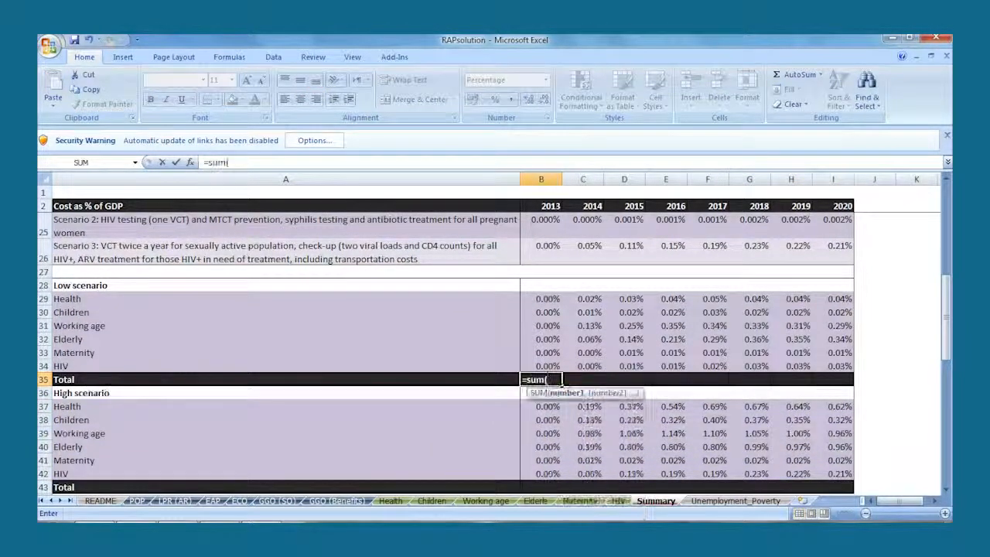
left_click_drag(548, 300, 850, 384)
key("Return")
left_click(545, 379)
- Total the High scenario rows from Health to HIV with SUM in B43 and extend the total across to 2020
left_click(545, 486)
type("=sum(")
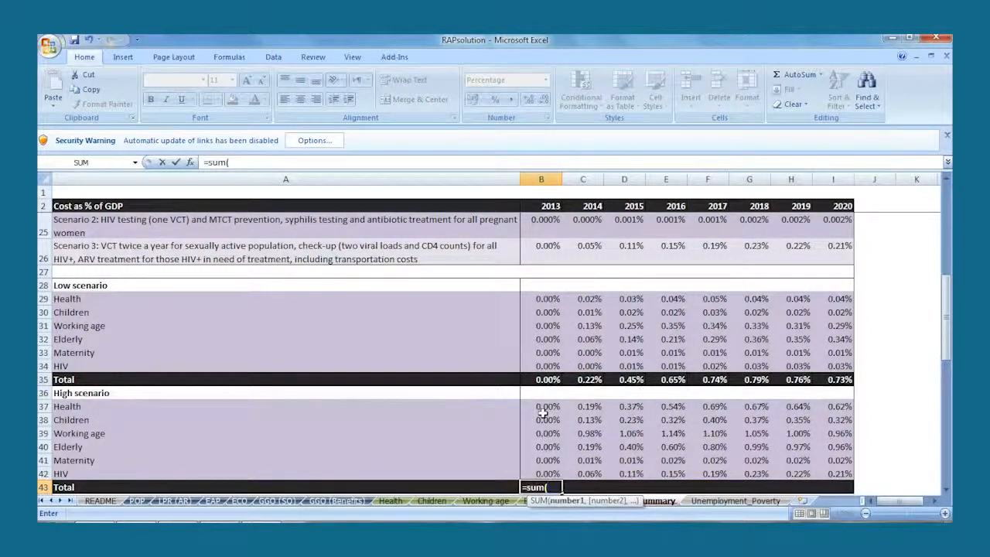
left_click_drag(544, 413, 818, 466)
key("Return")
left_click(562, 462)
- Insert a stacked column chart of the yearly low and high scenario costs in B47:Q52 and adjust its placement
key("Page_Down")
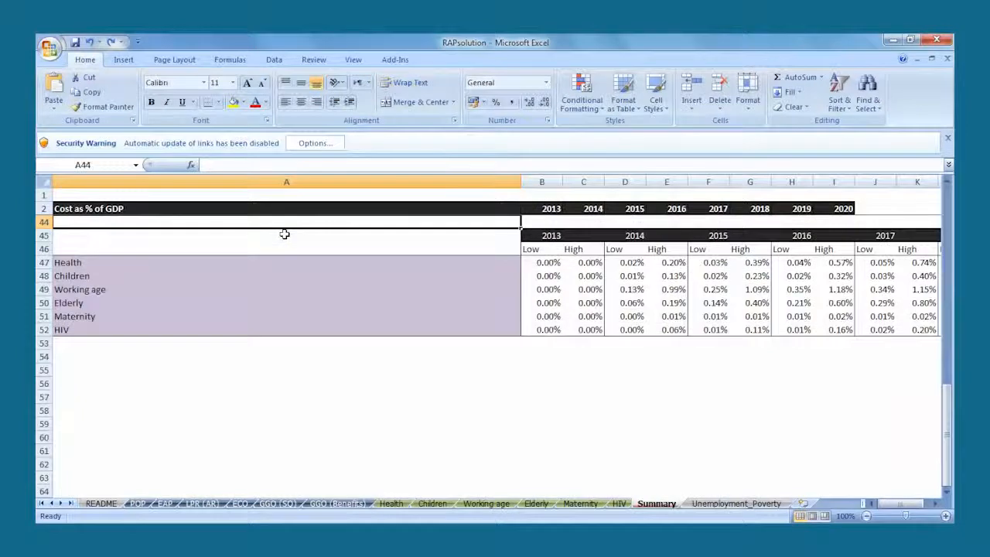
left_click(526, 263)
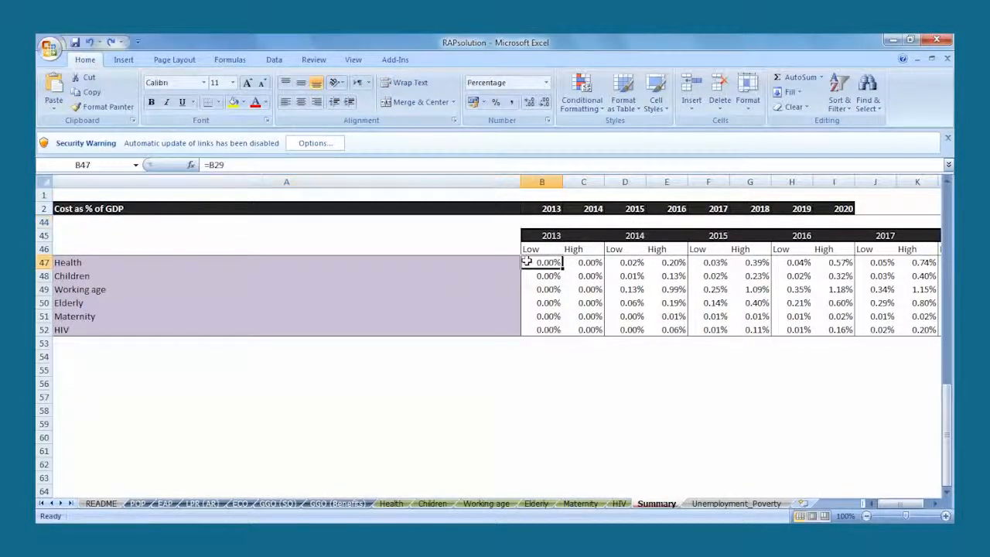
key("ctrl+shift+Down")
key("ctrl+shift+Right")
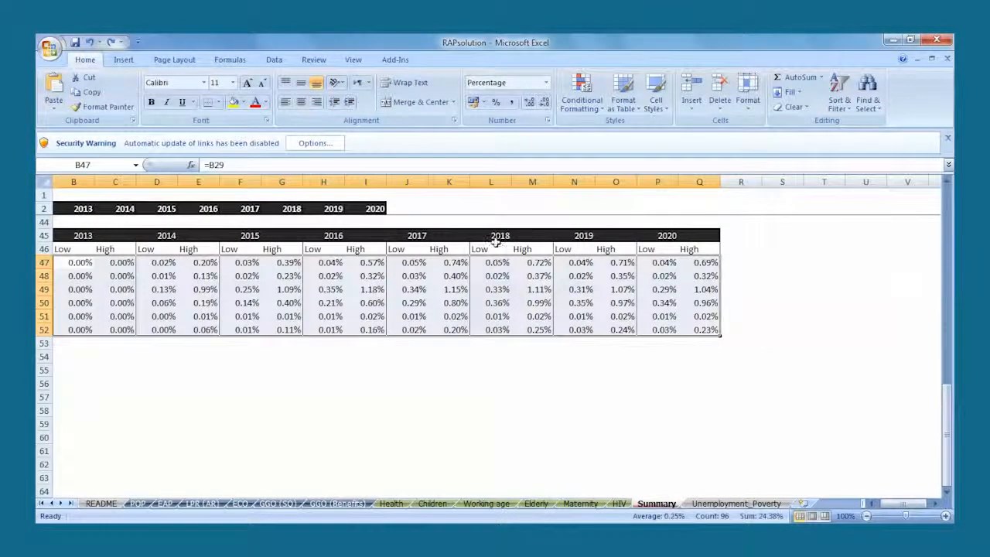
left_click(124, 60)
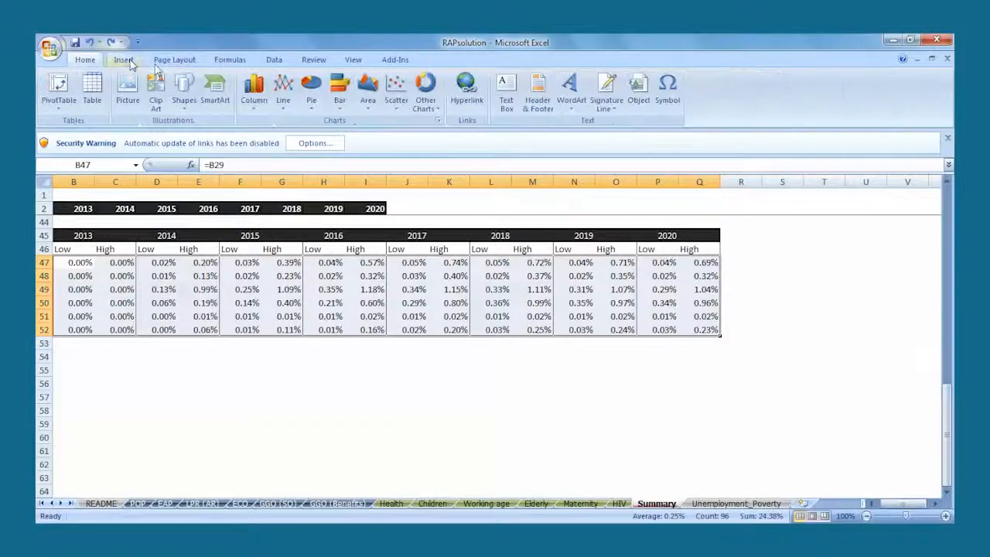
left_click(263, 103)
left_click(263, 144)
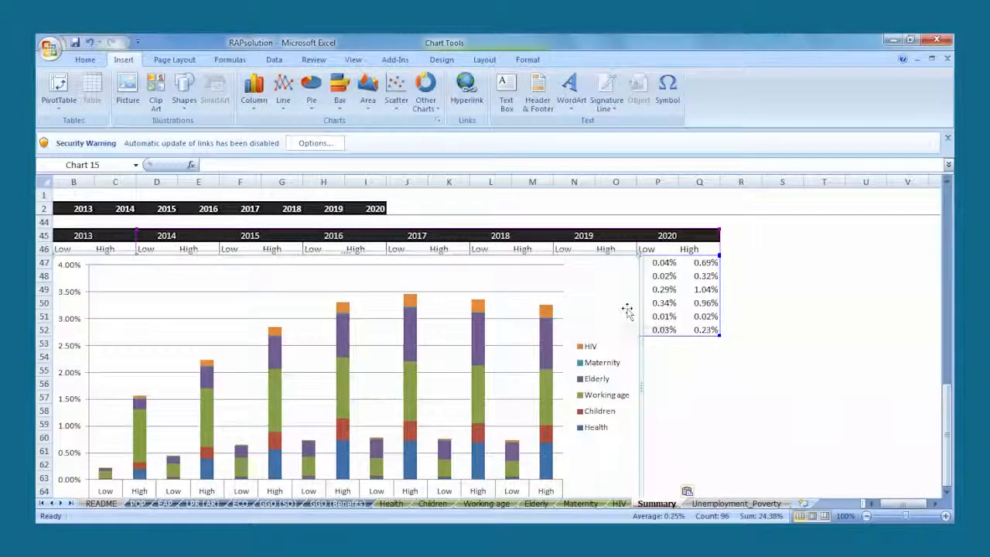
left_click_drag(641, 309, 649, 258)
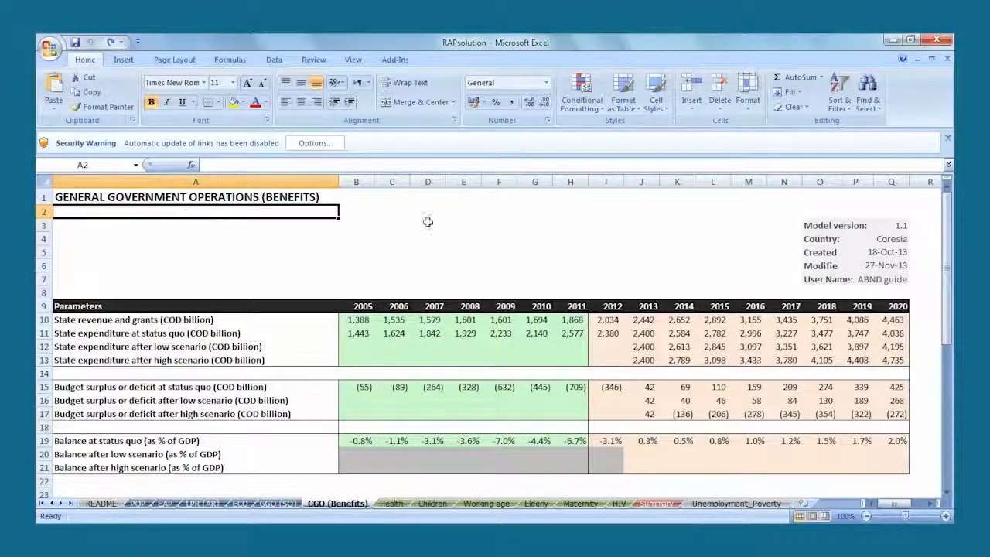
- On the GGO (Benefits) sheet, set the balance after low scenario in J20 to =J19-Summary!B35 and fill it across to 2020
left_click(640, 451)
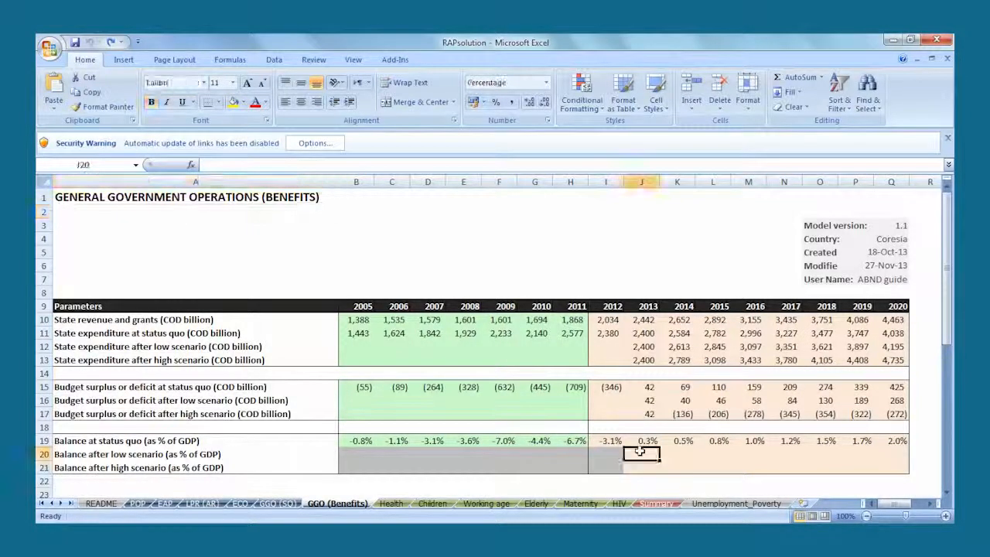
type("=")
left_click(640, 440)
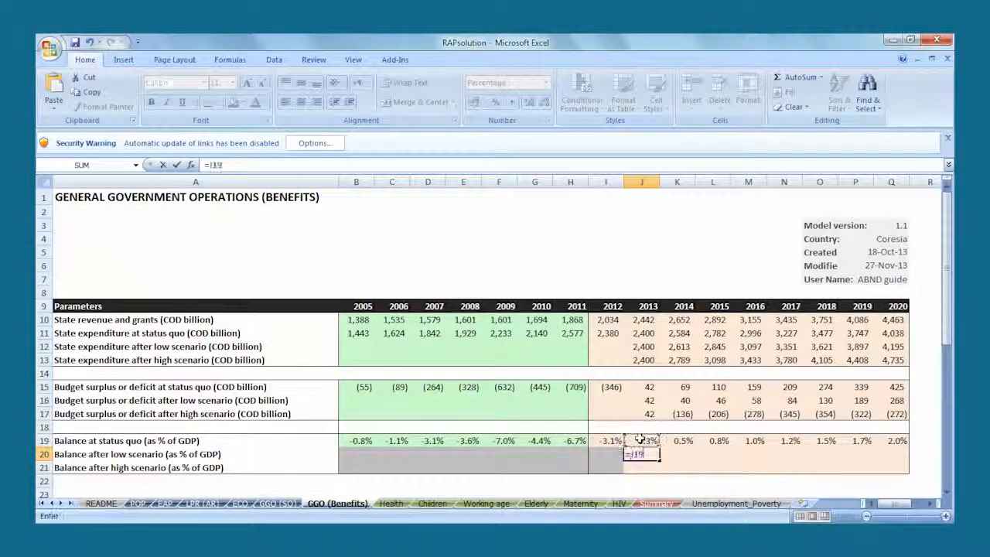
type("-")
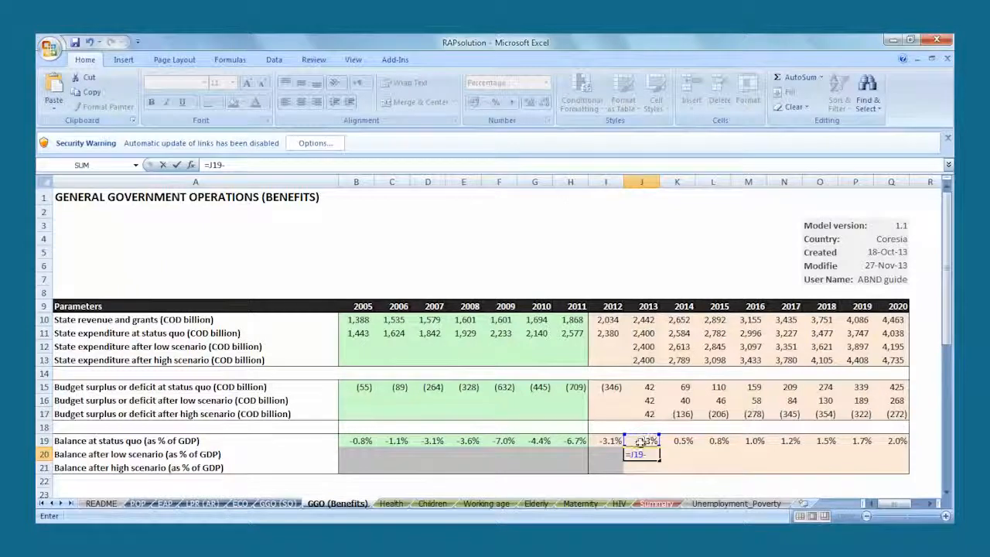
left_click(655, 504)
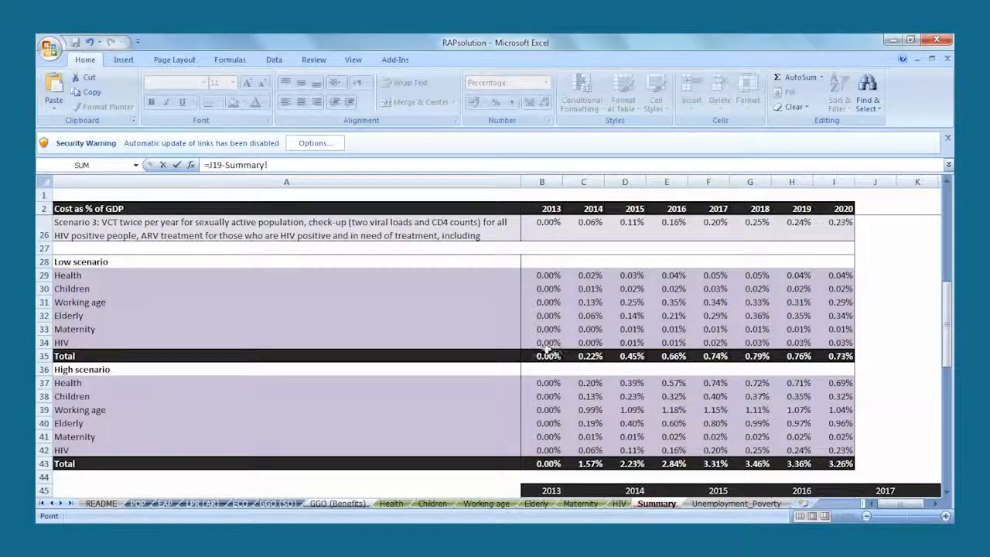
left_click(547, 356)
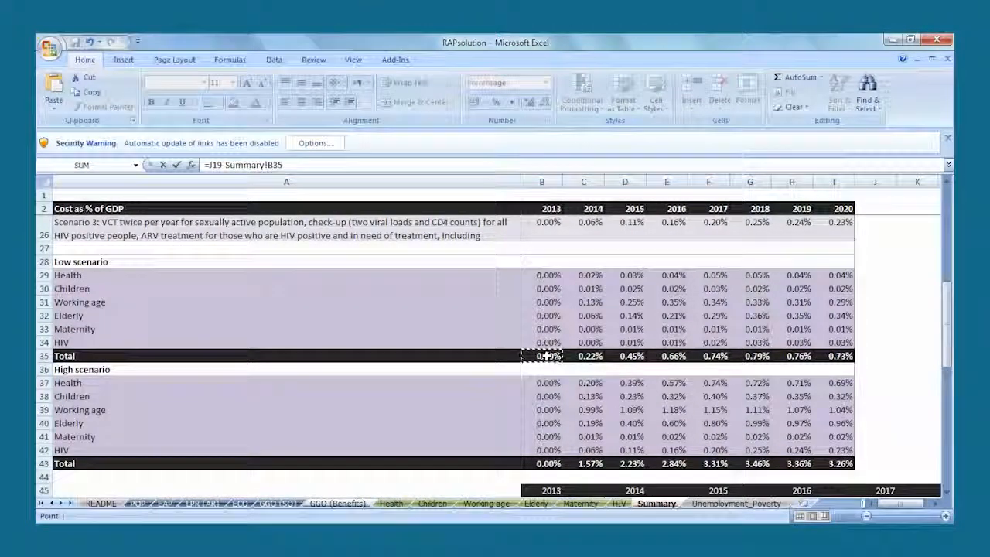
key("Return")
left_click(653, 455)
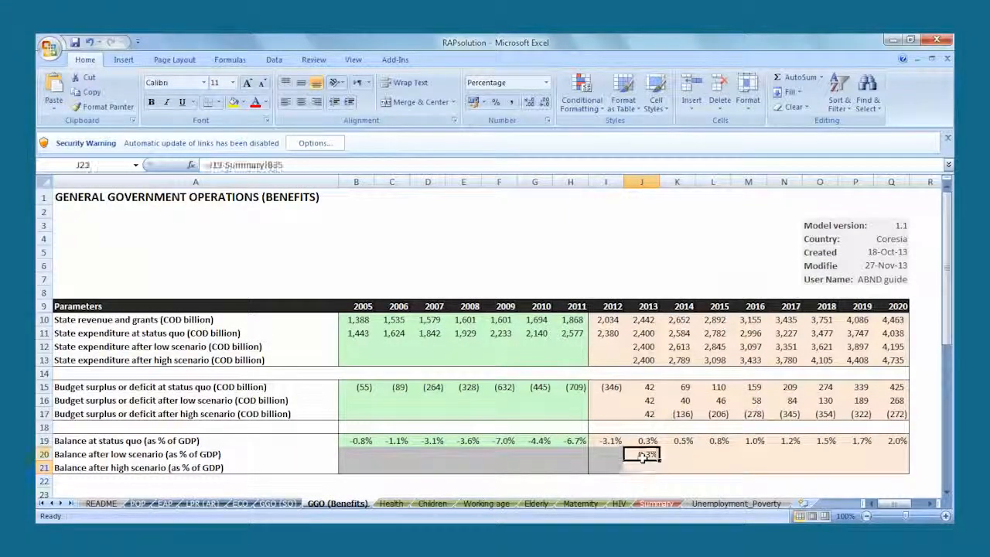
left_click_drag(658, 458, 898, 457)
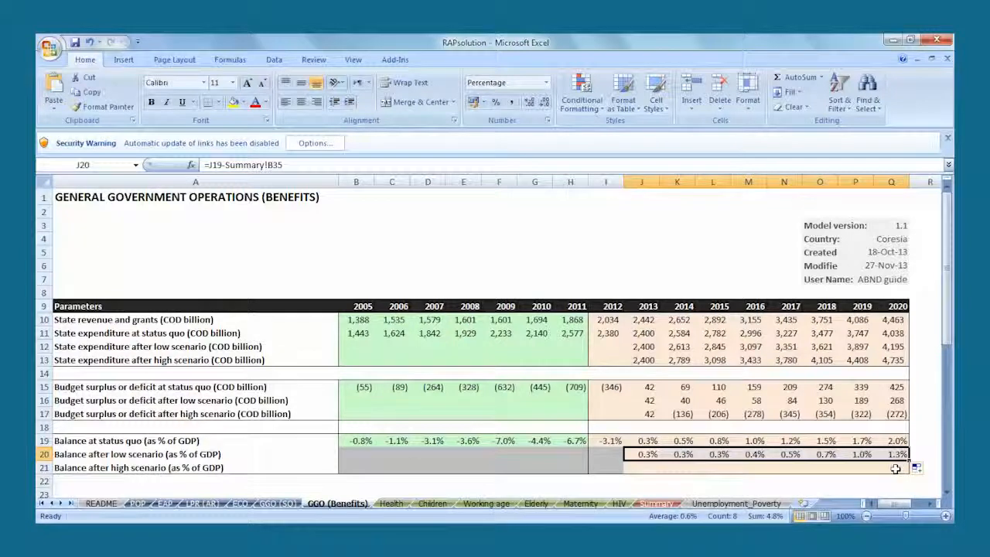
- Set the balance after high scenario in J21 to =J19-Summary!B43 and fill it across to 2020
left_click(643, 469)
type("=")
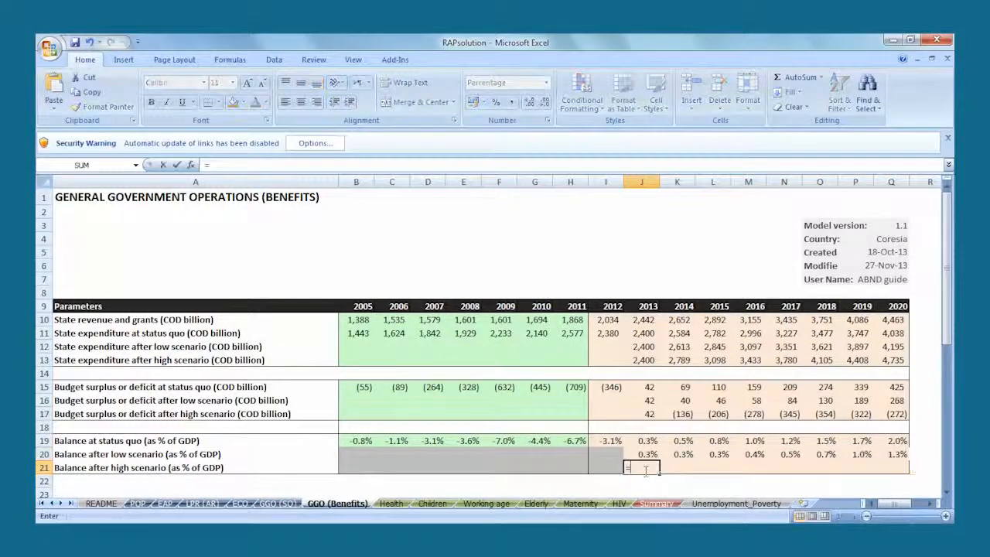
left_click(640, 441)
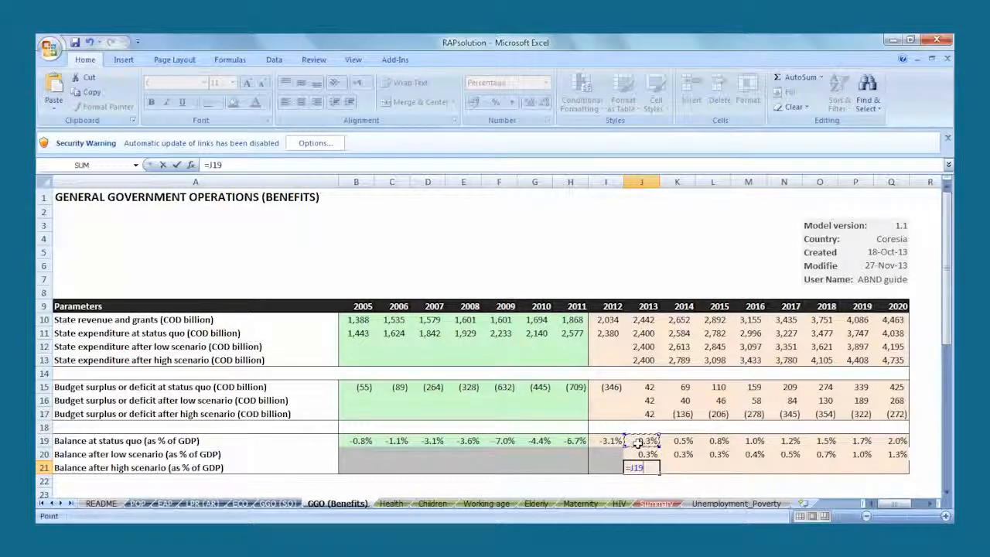
type("-")
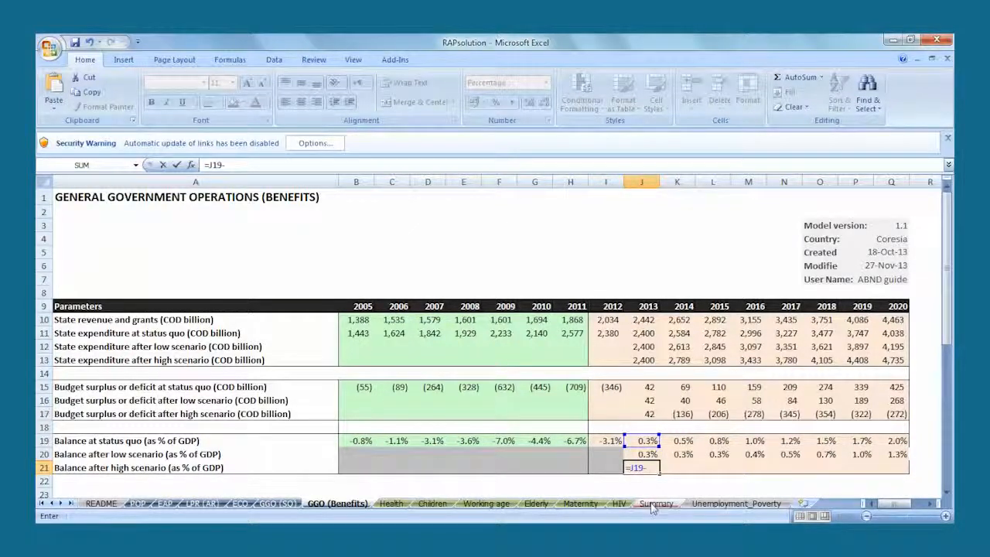
left_click(655, 504)
left_click(553, 464)
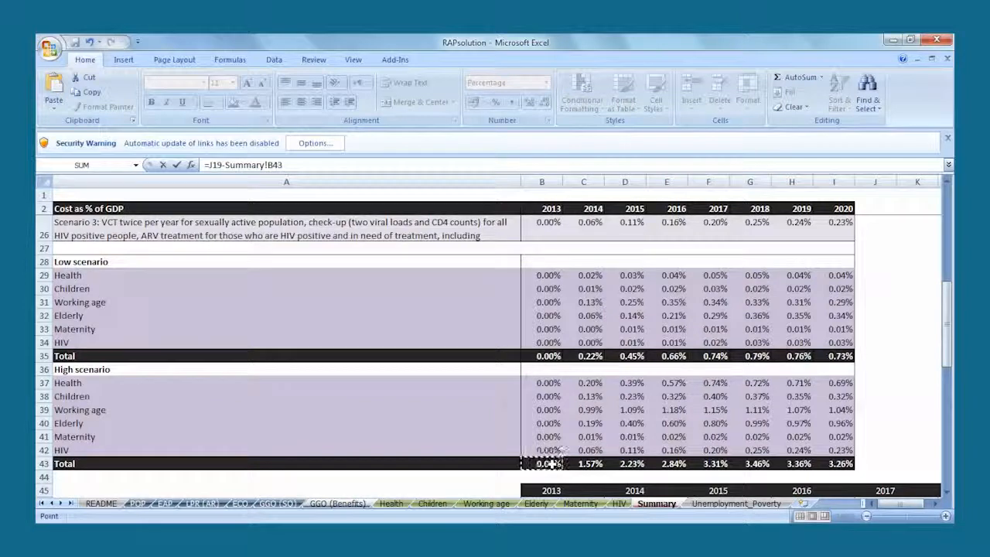
key("Return")
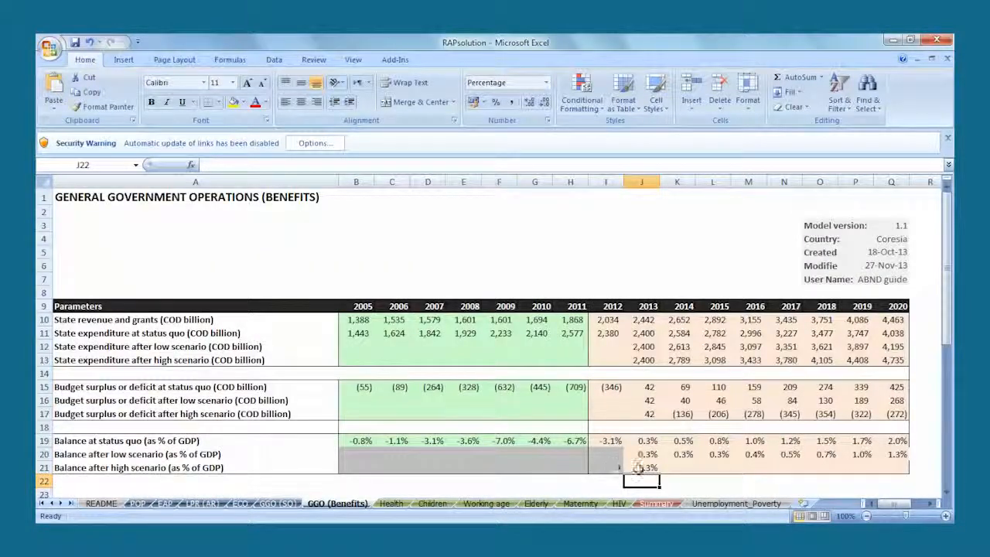
left_click(639, 469)
left_click_drag(661, 475, 926, 470)
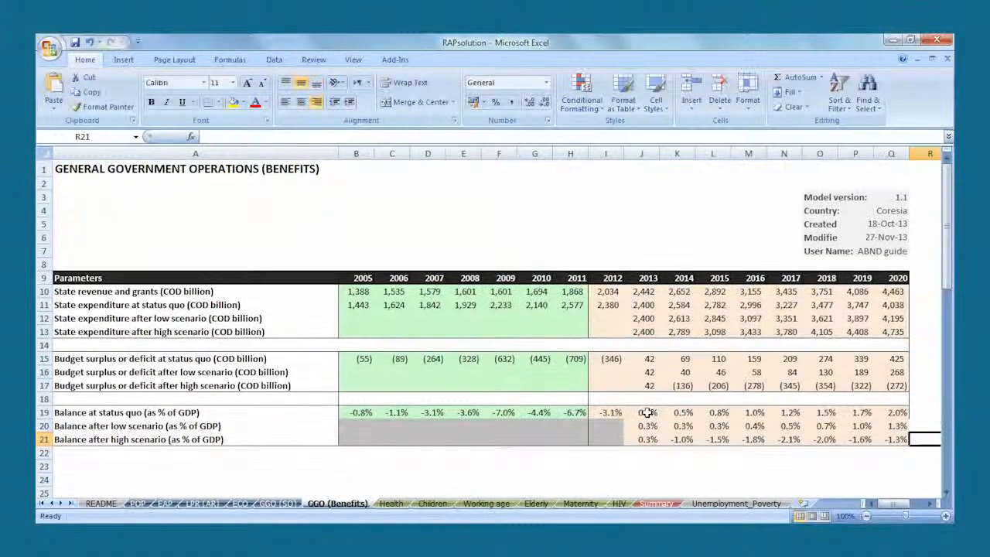
- Insert a clustered column chart of the 2013–2020 balances in J19:Q21 and place it over the table near the sheet title
left_click_drag(642, 412, 890, 439)
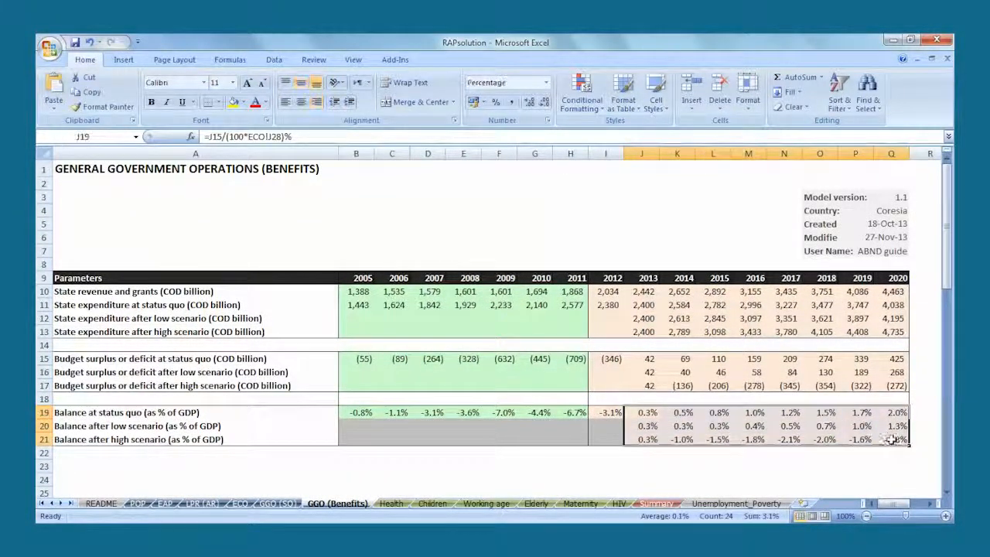
left_click(123, 61)
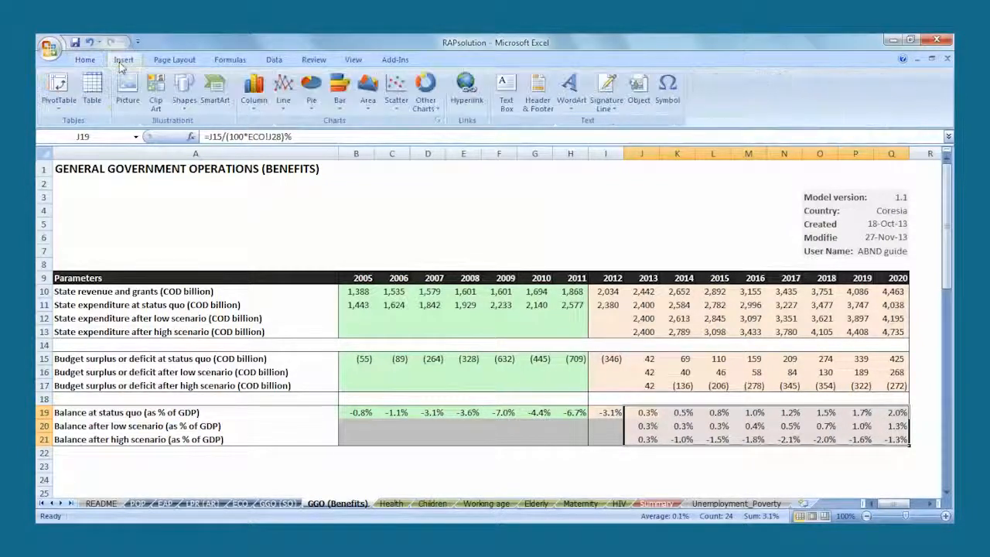
left_click(254, 88)
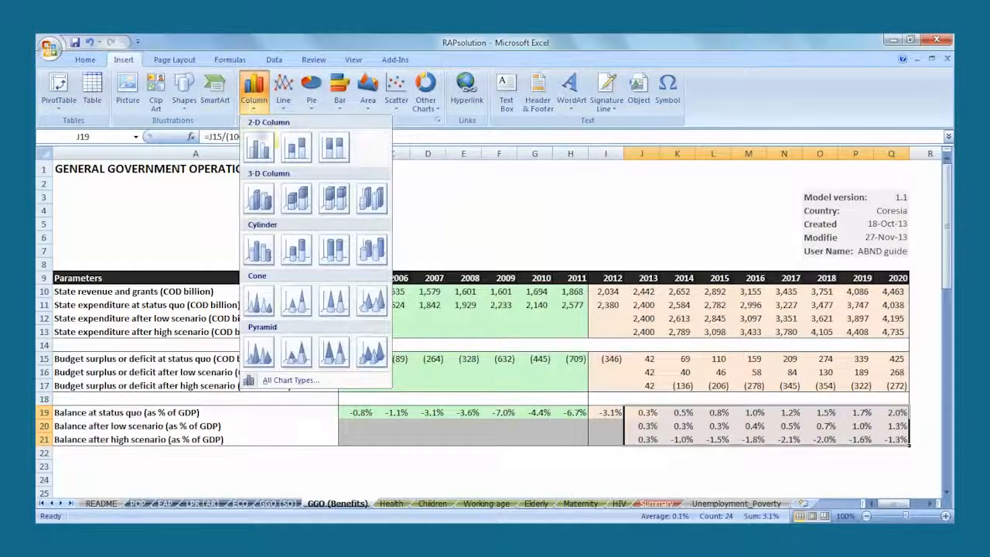
left_click(259, 146)
key("ctrl+v")
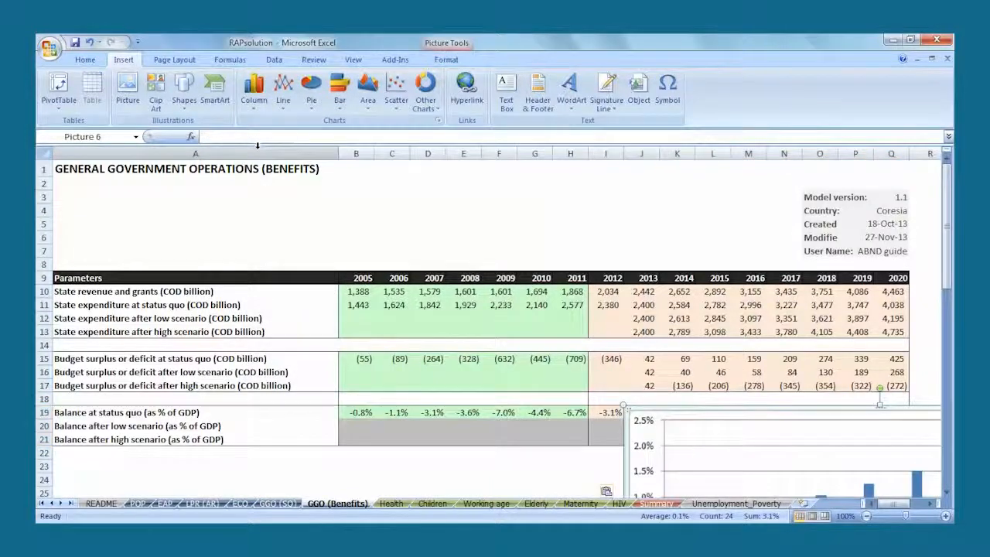
left_click_drag(665, 430, 218, 200)
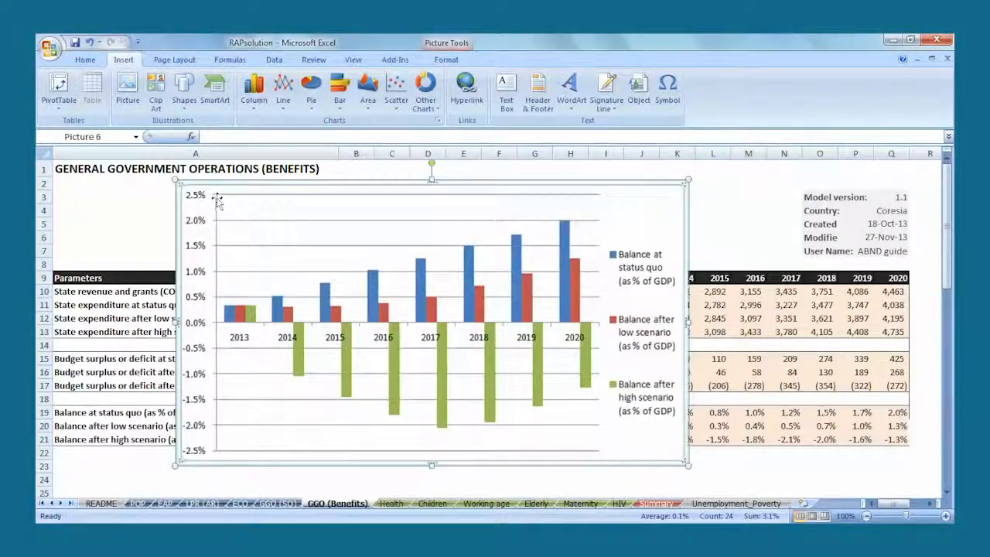